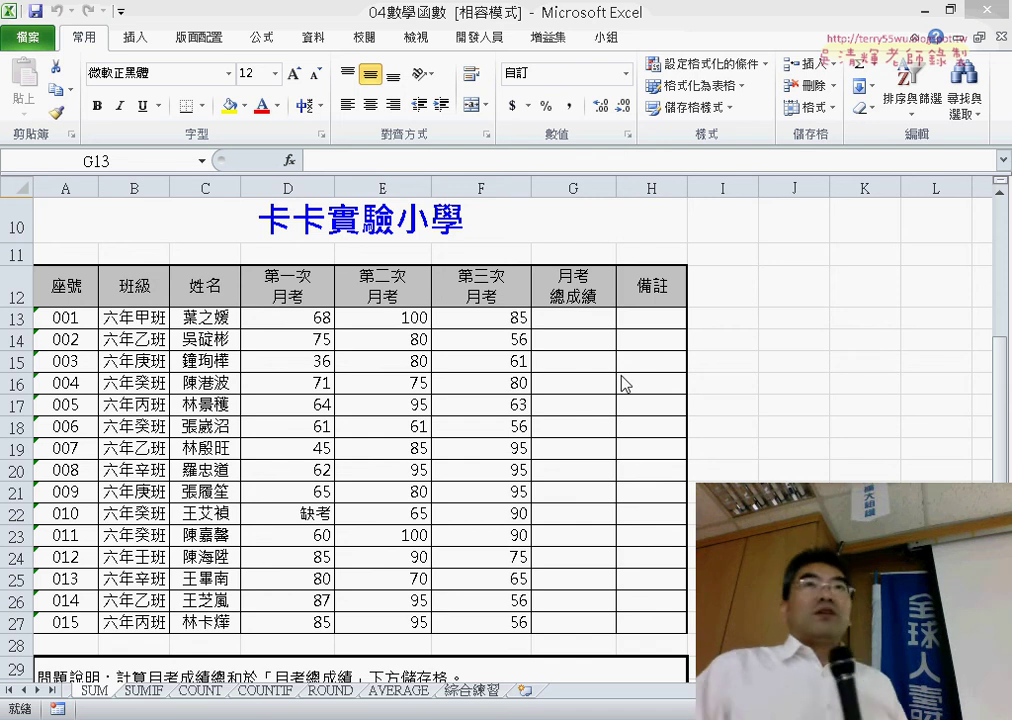
Enter 30% in D11 and fill it across to F11.
{"action": "left_click", "coordinate": [274, 252]}
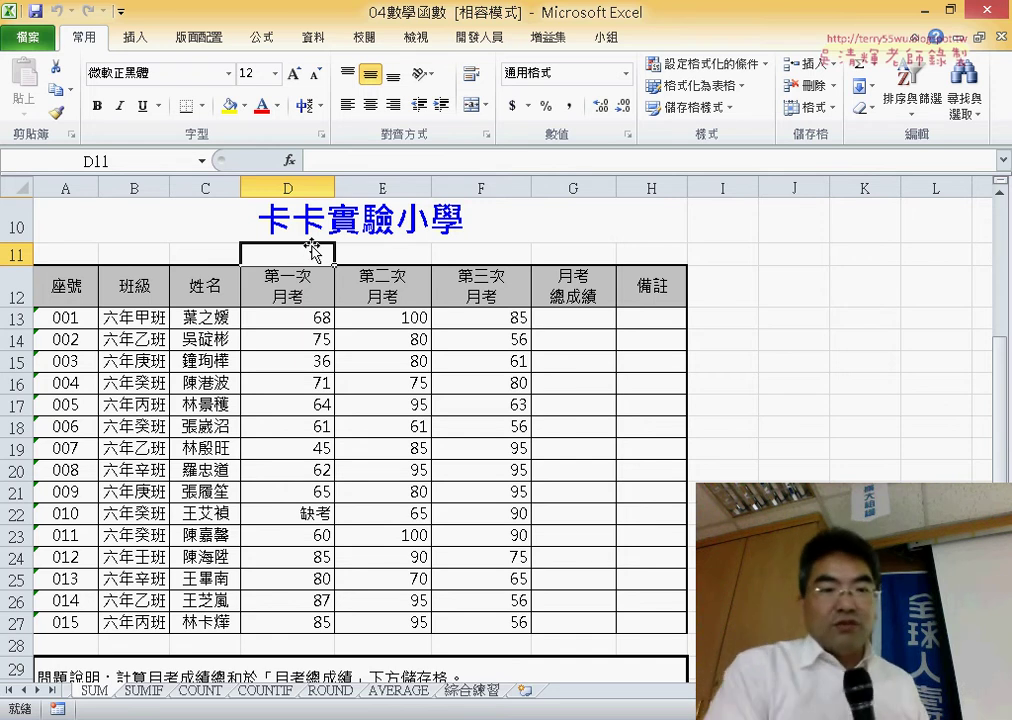
{"action": "type", "text": "v"}
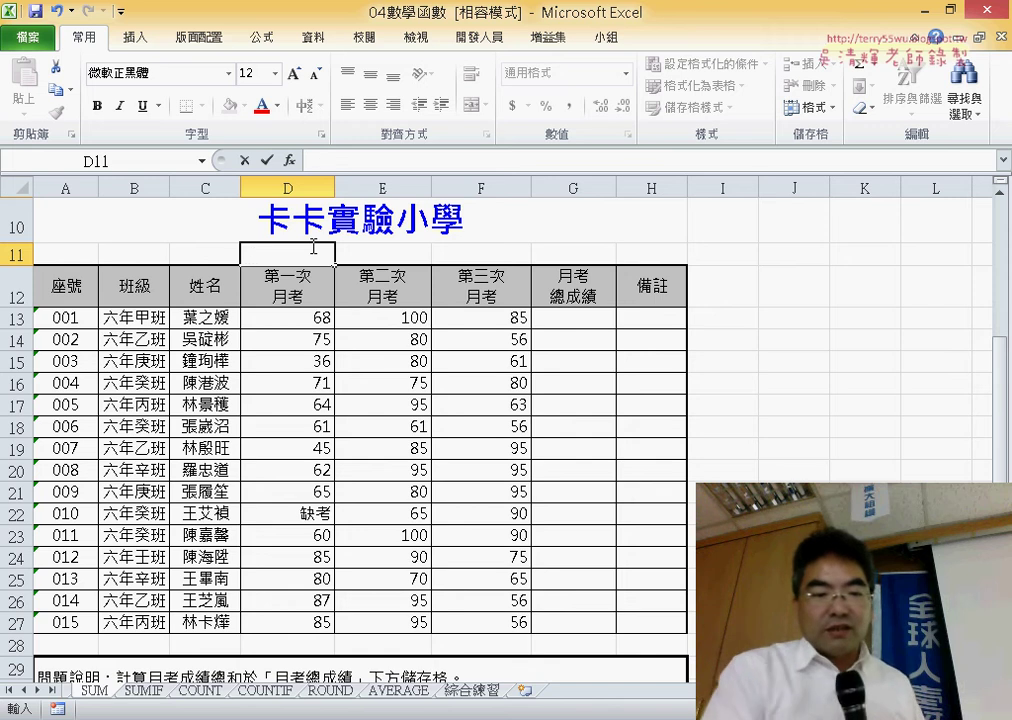
{"action": "type", "text": "3"}
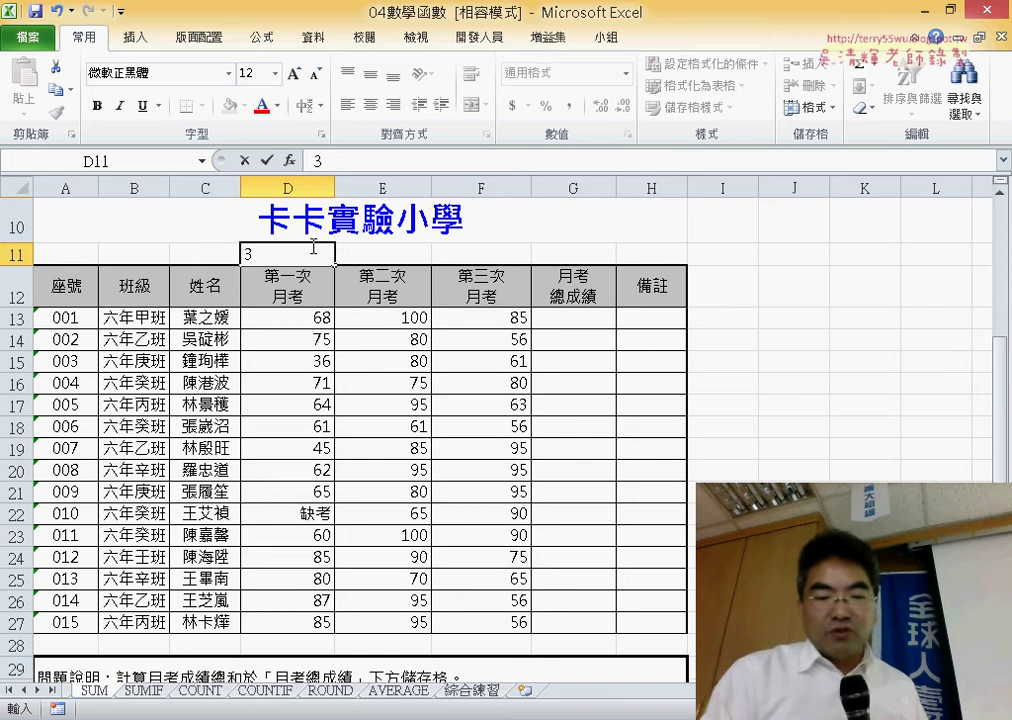
{"action": "type", "text": "0"}
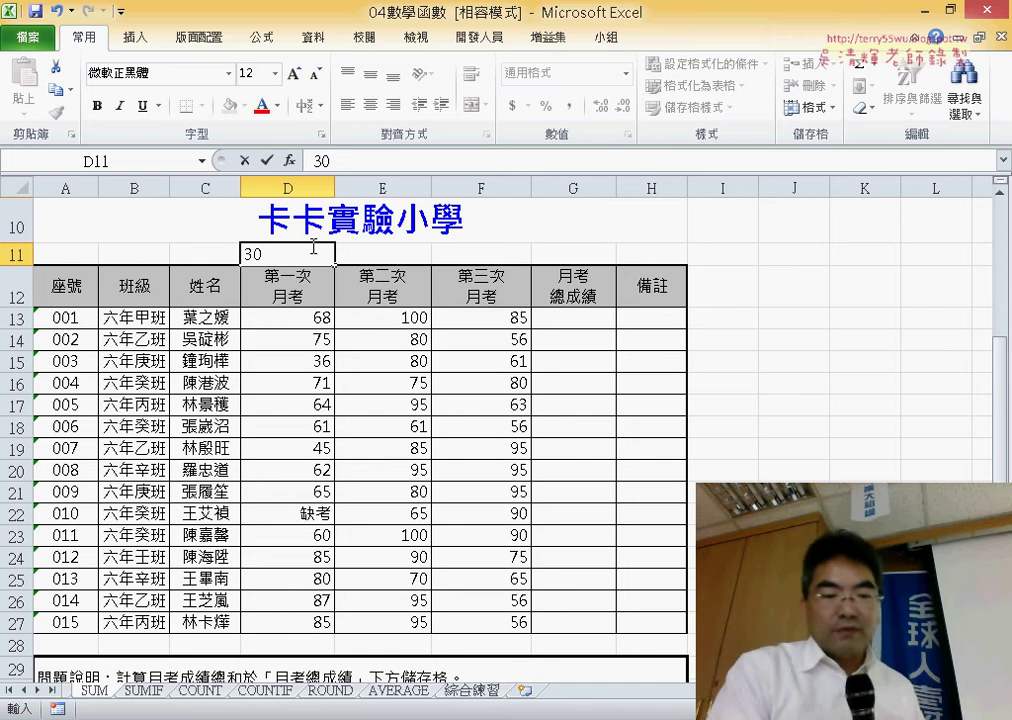
{"action": "type", "text": "%"}
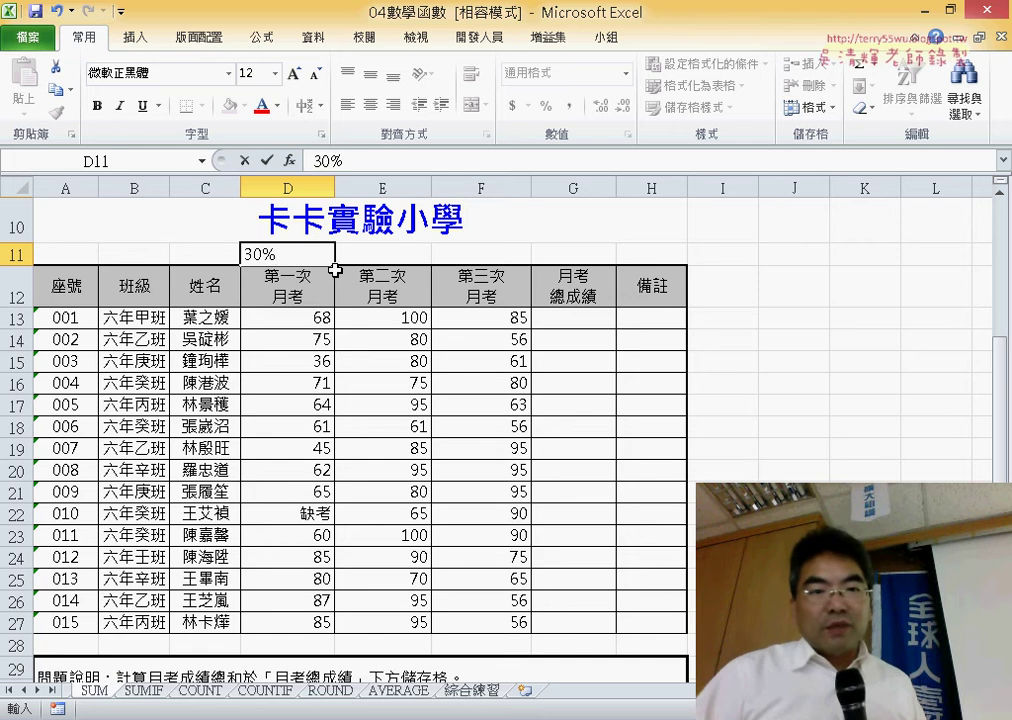
{"action": "left_click_drag", "start_coordinate": [337, 269], "coordinate": [501, 264]}
Change F11's weight to 40% and check the three weights D11:F11.
{"action": "left_click", "coordinate": [493, 252]}
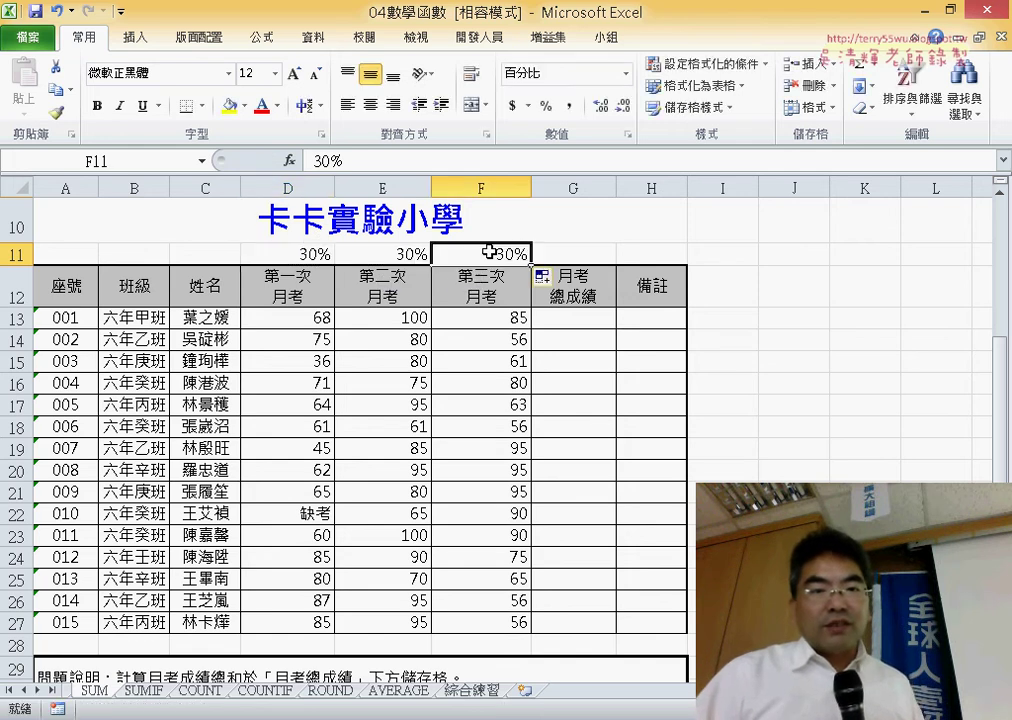
{"action": "double_click", "coordinate": [508, 255]}
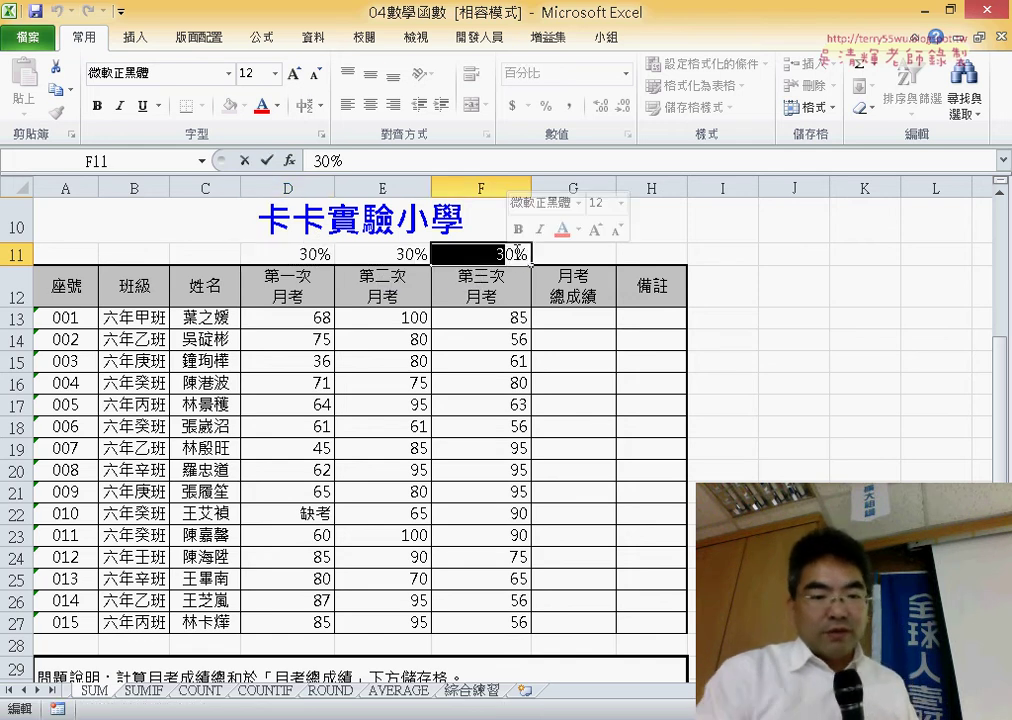
{"action": "type", "text": "4"}
{"action": "key", "text": "Return"}
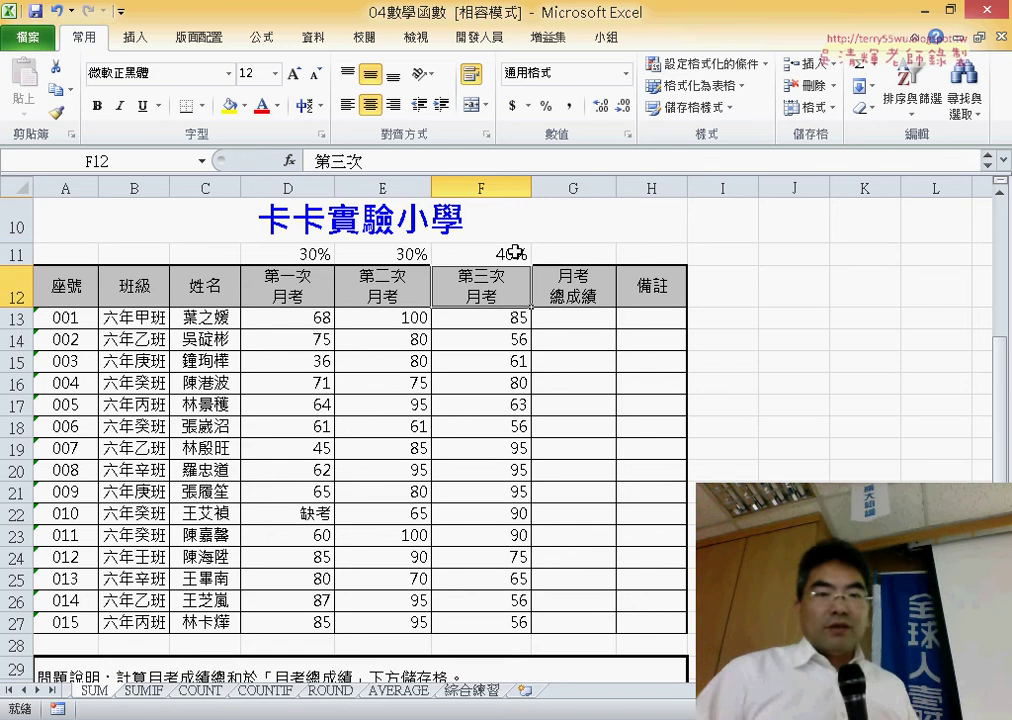
{"action": "left_click", "coordinate": [510, 252]}
{"action": "left_click_drag", "start_coordinate": [510, 252], "coordinate": [290, 258]}
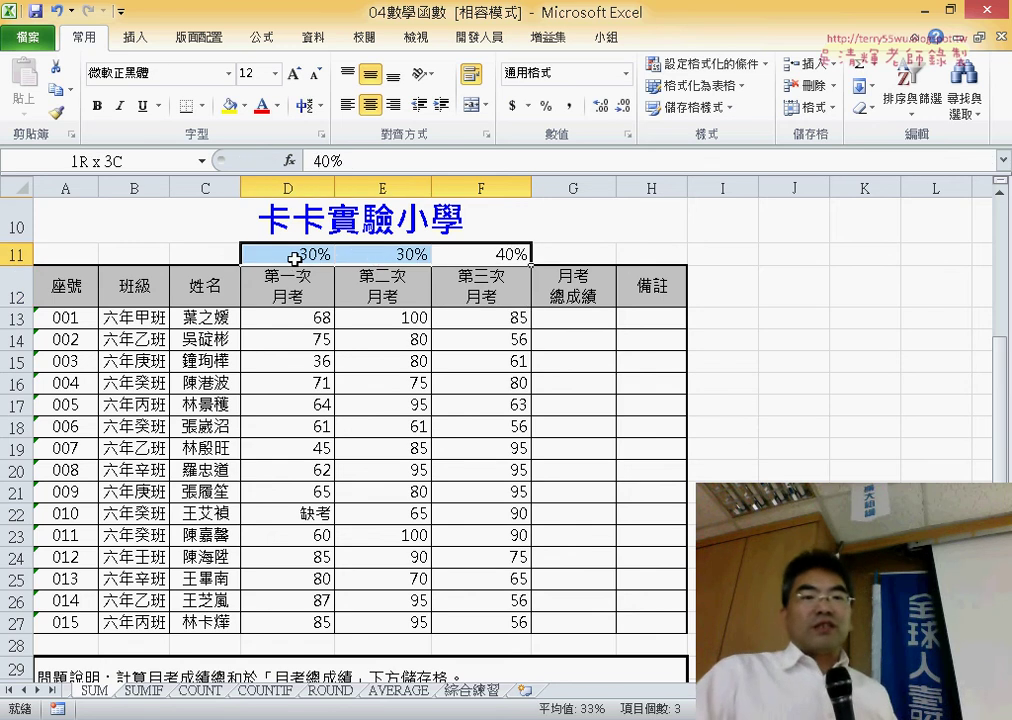
{"action": "left_click", "coordinate": [569, 319]}
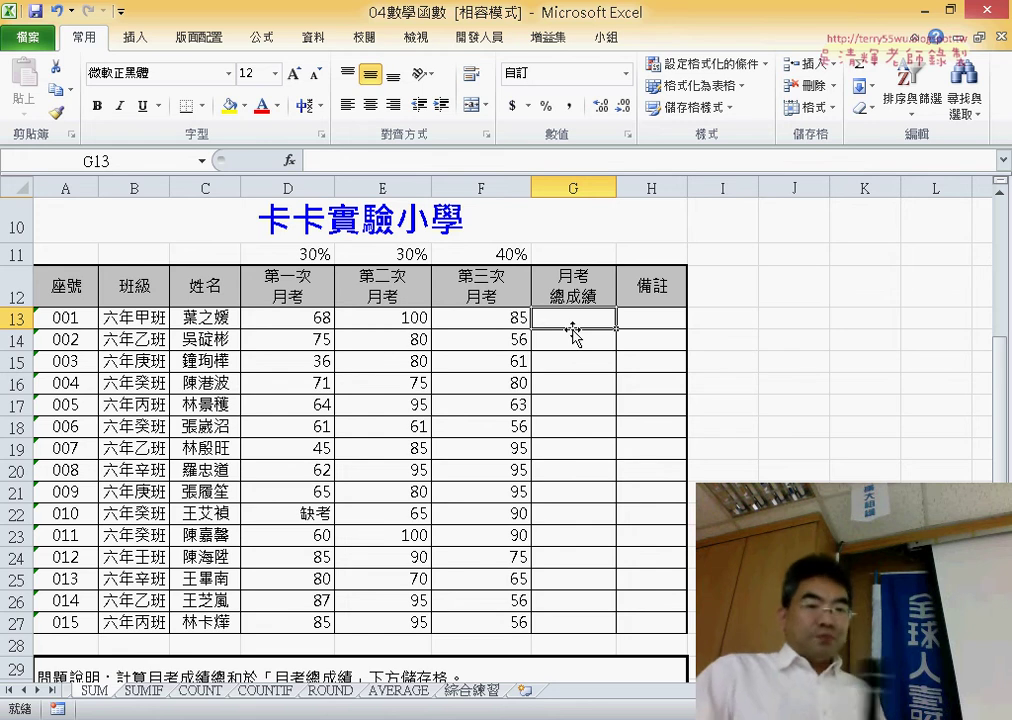
Enter =D13*D11+E13*E11+F13*F11 in G13 by picking each score and weight cell.
{"action": "left_click", "coordinate": [401, 161]}
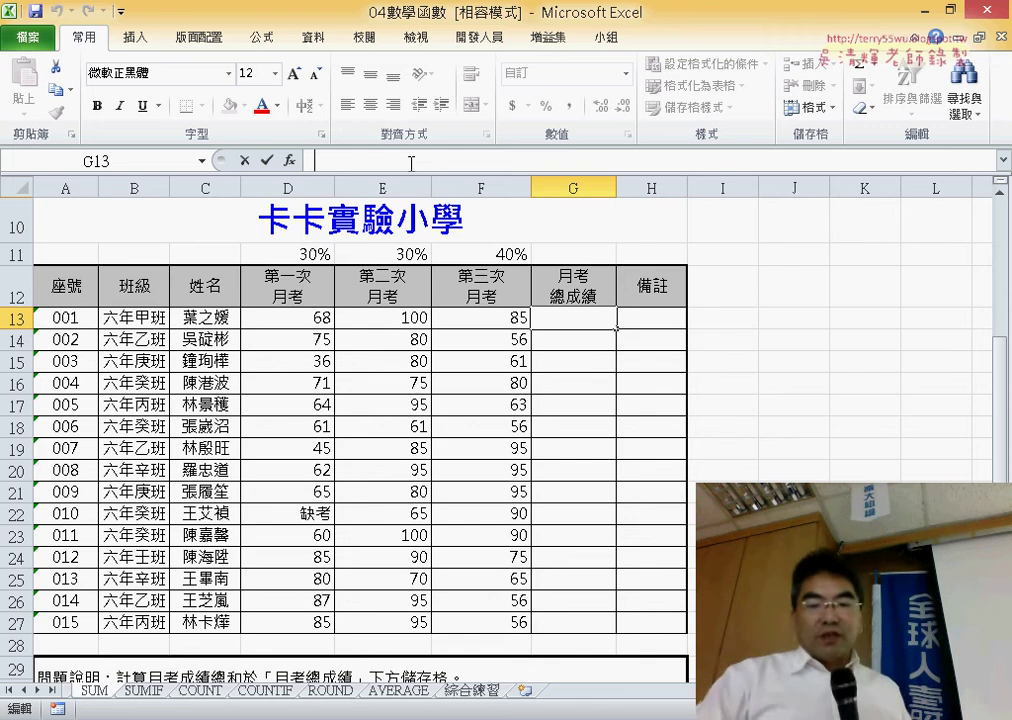
{"action": "type", "text": "="}
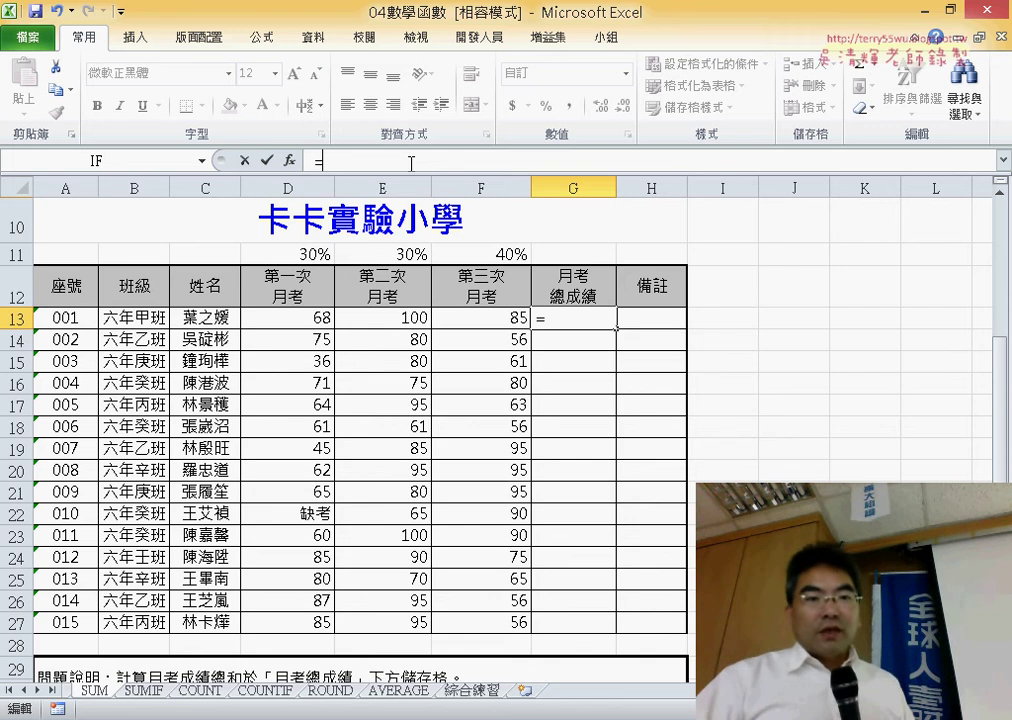
{"action": "left_click", "coordinate": [316, 318]}
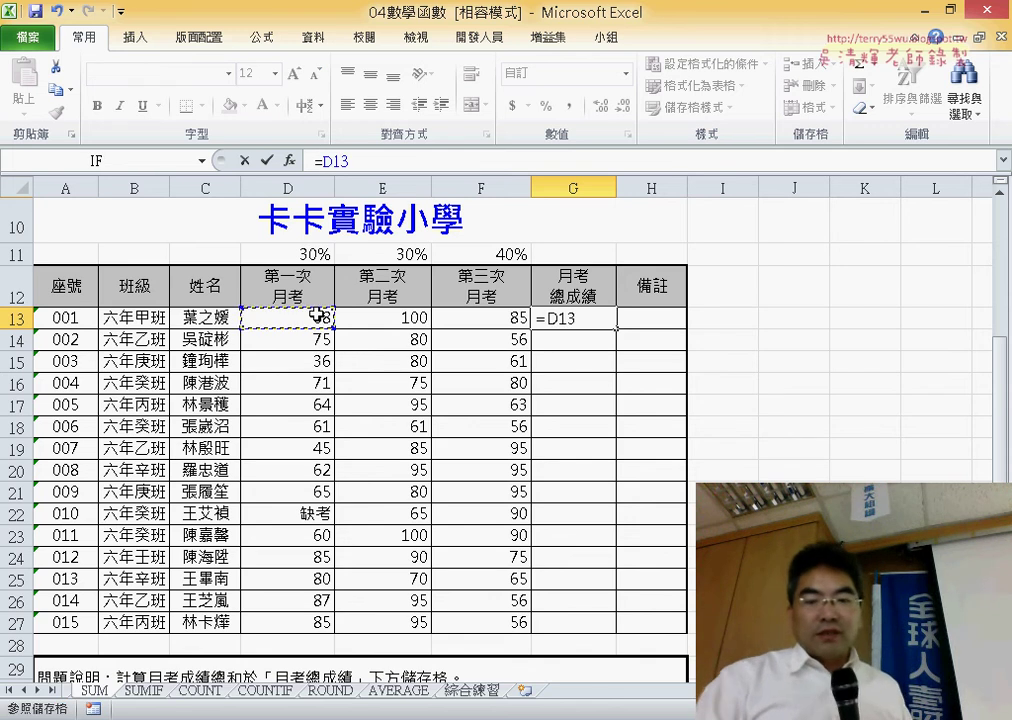
{"action": "type", "text": "*"}
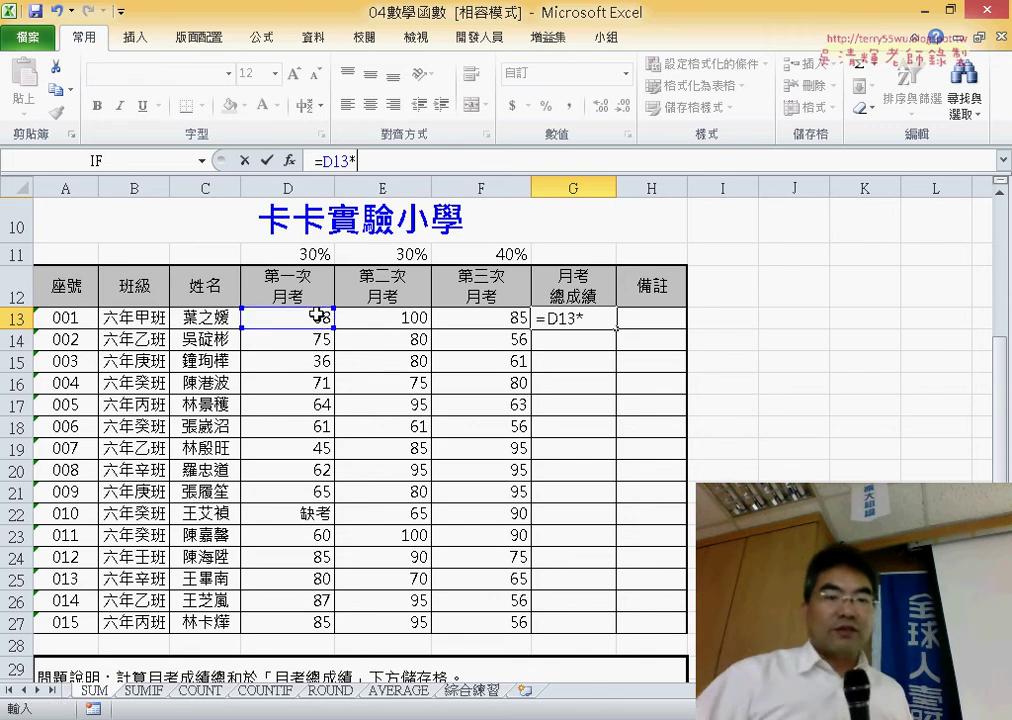
{"action": "left_click", "coordinate": [303, 253]}
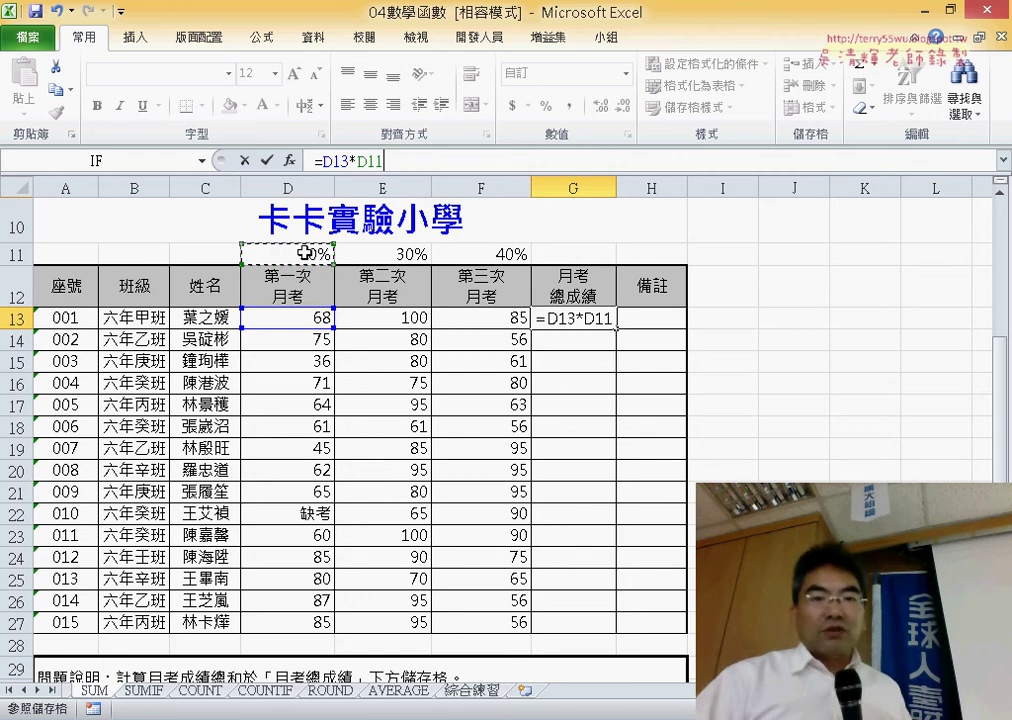
{"action": "type", "text": "+"}
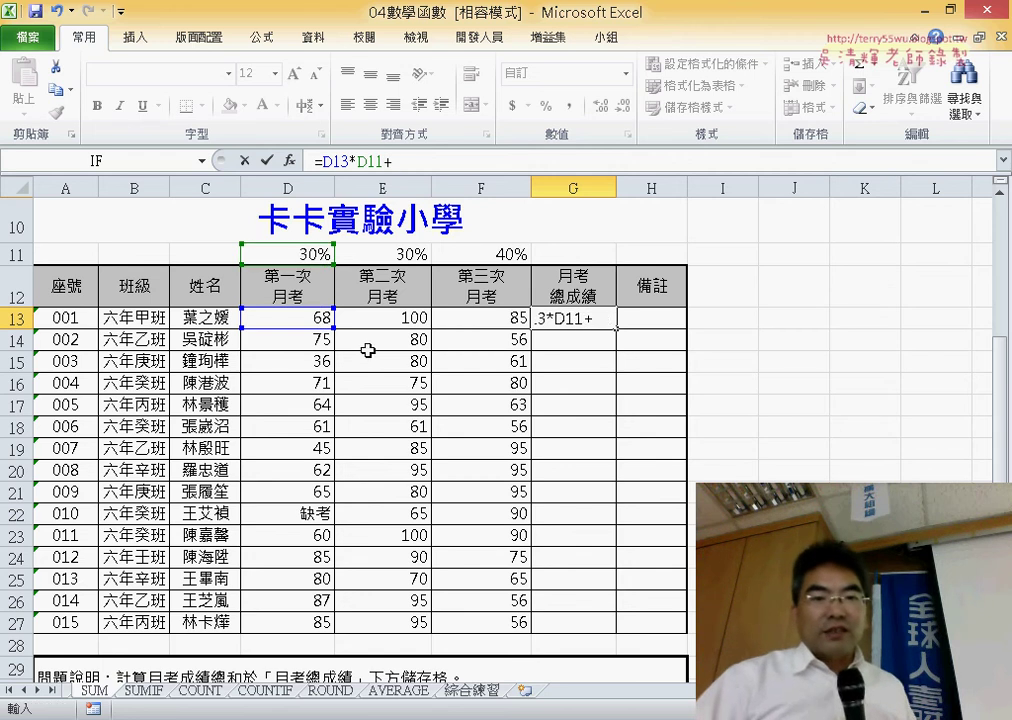
{"action": "left_click", "coordinate": [416, 316]}
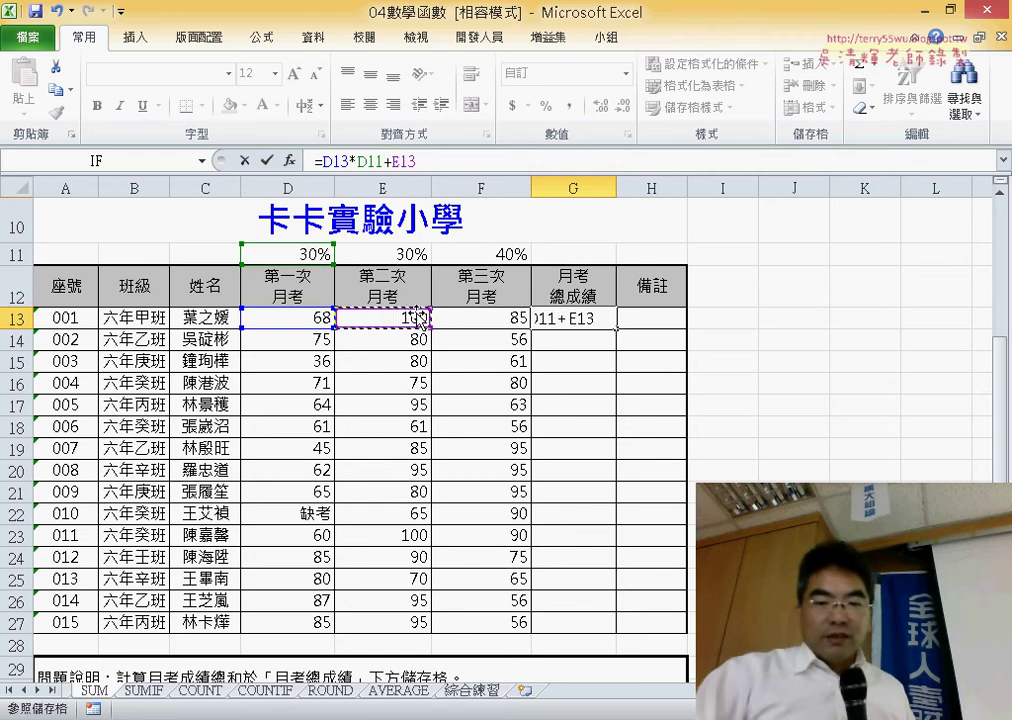
{"action": "type", "text": "*"}
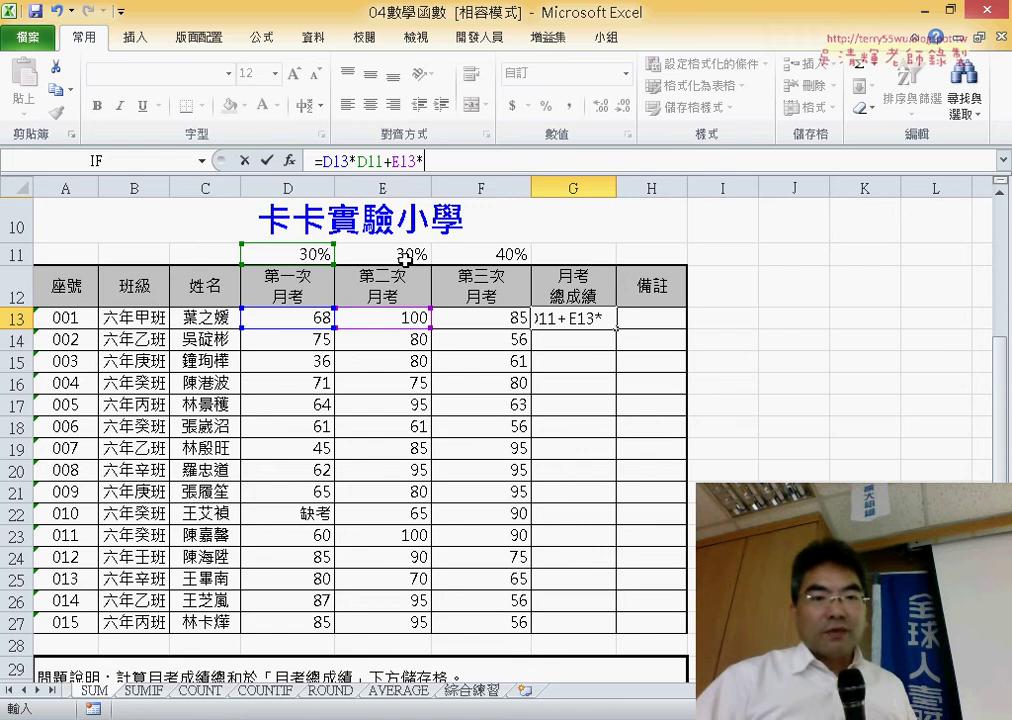
{"action": "left_click", "coordinate": [405, 258]}
{"action": "type", "text": "+"}
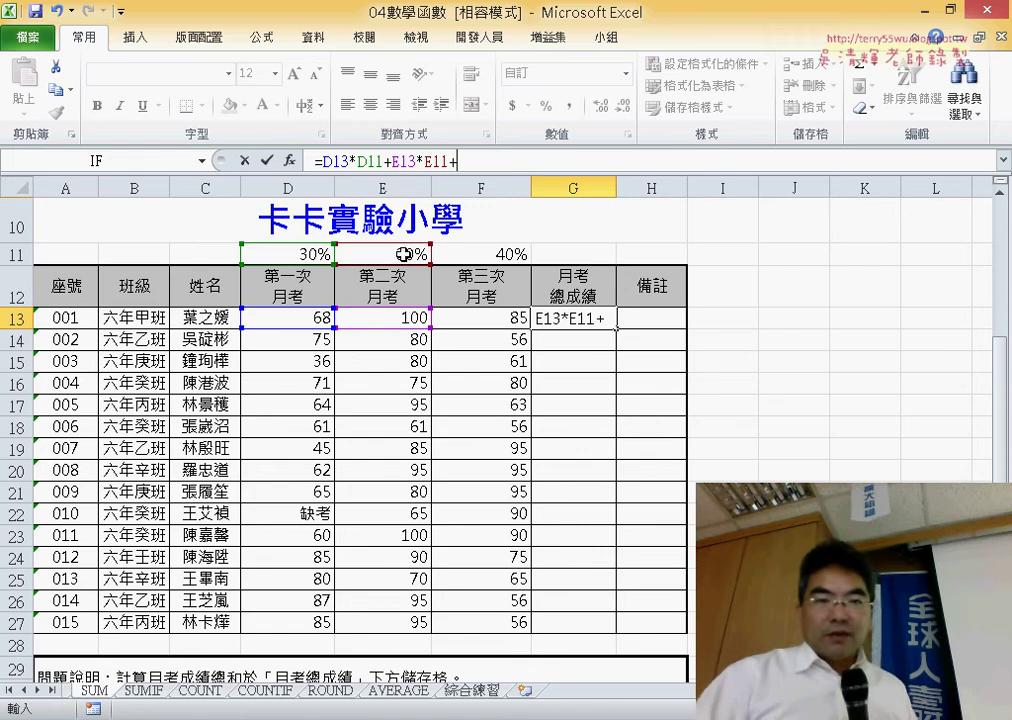
{"action": "left_click", "coordinate": [511, 325]}
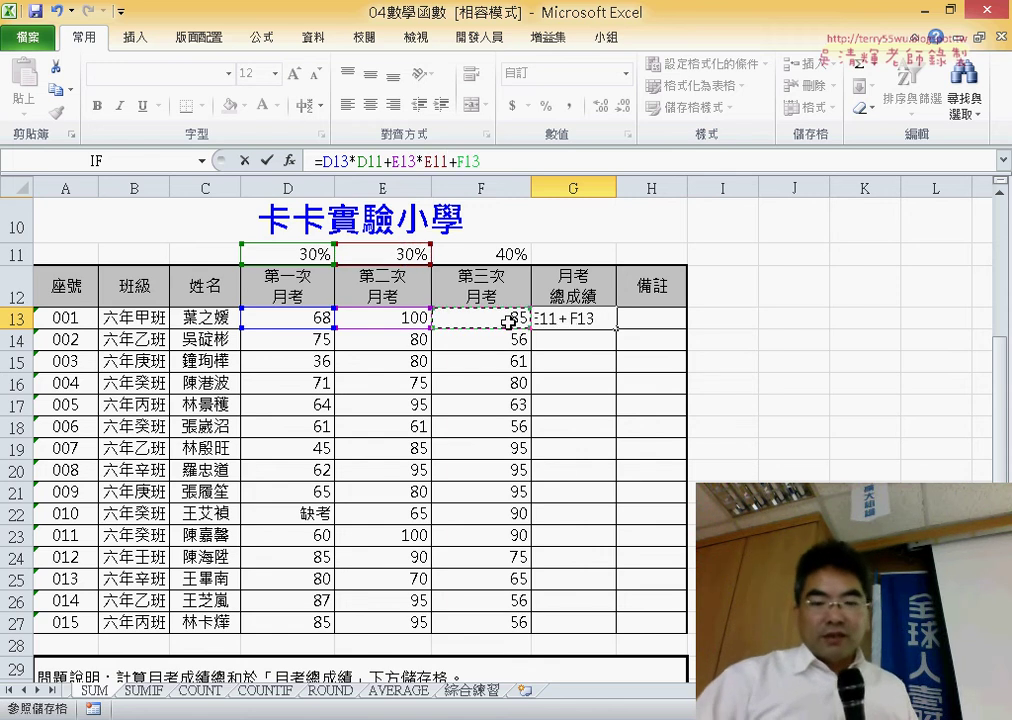
{"action": "type", "text": "*"}
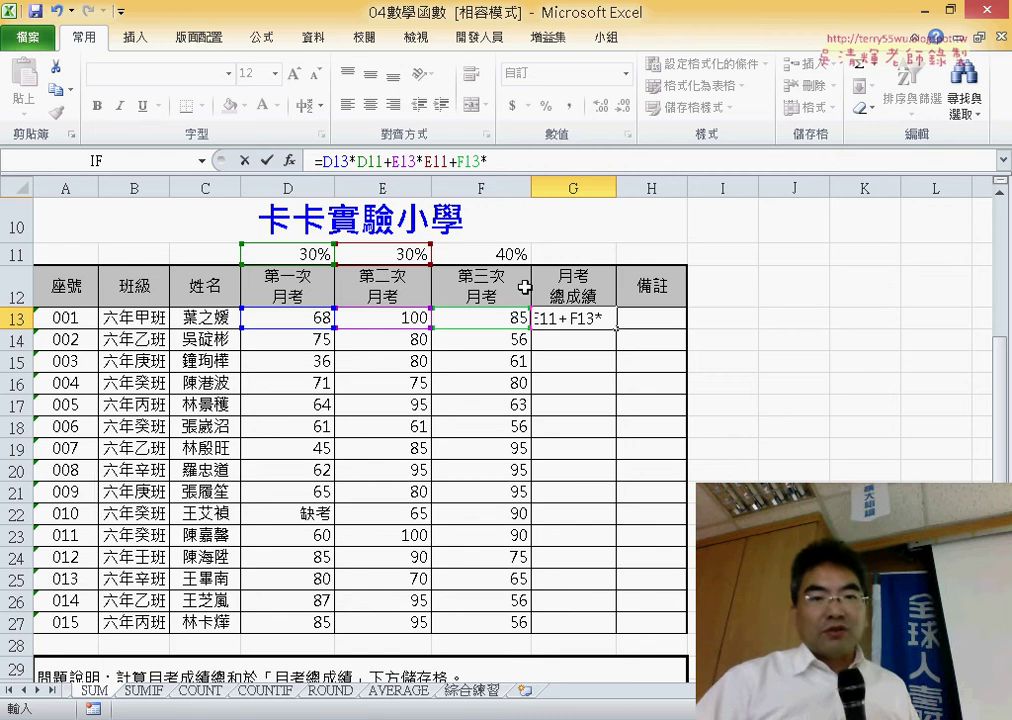
{"action": "left_click", "coordinate": [510, 256]}
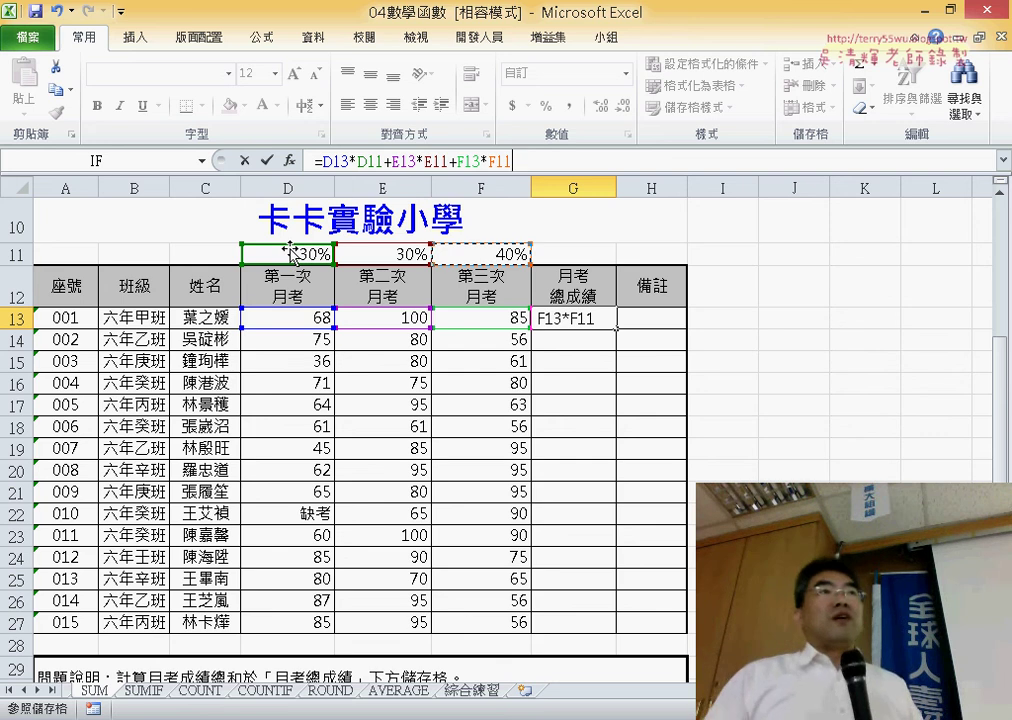
Add $ before row 11 in the D11, E11 and F11 references.
{"action": "left_click", "coordinate": [368, 162]}
{"action": "type", "text": "$"}
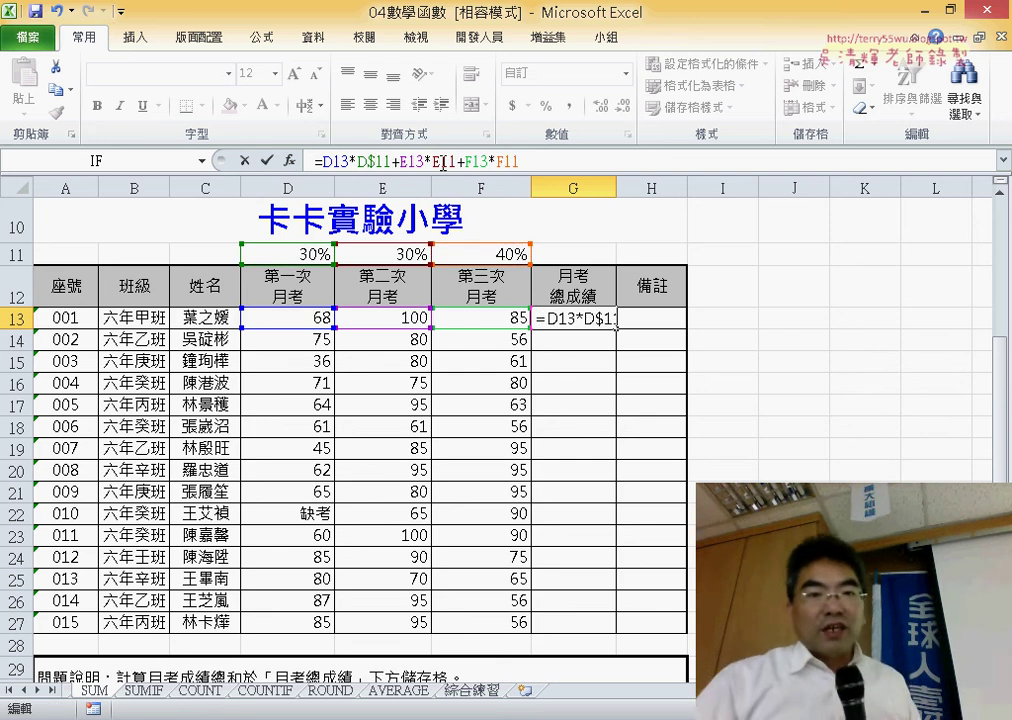
{"action": "left_click_drag", "start_coordinate": [442, 162], "coordinate": [457, 162]}
{"action": "key", "text": "Left"}
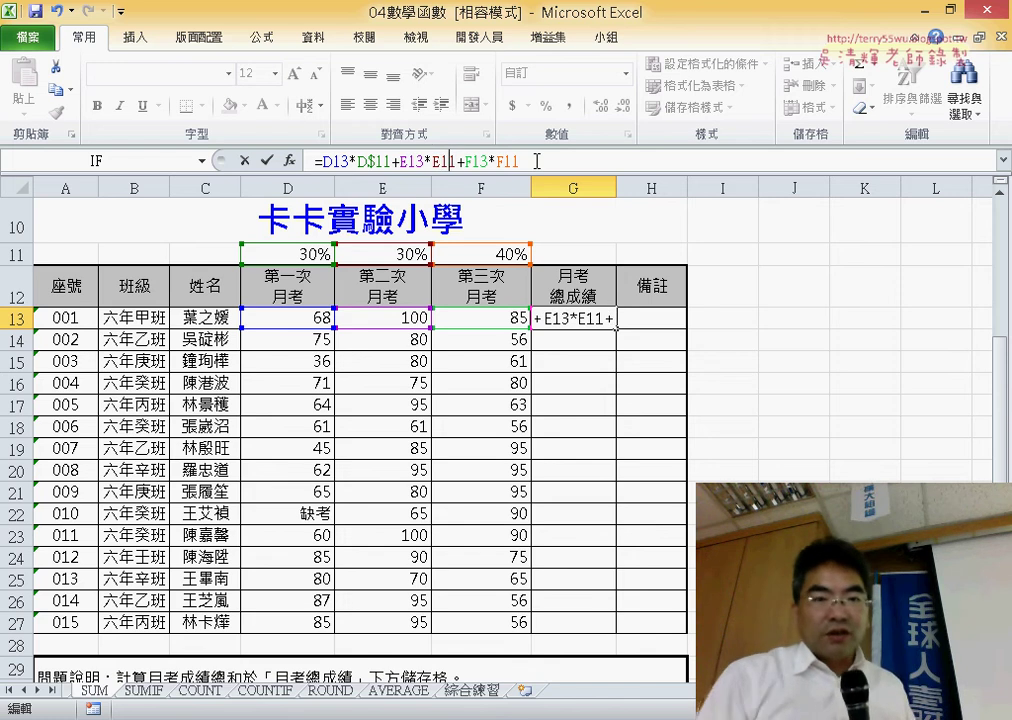
{"action": "type", "text": "$"}
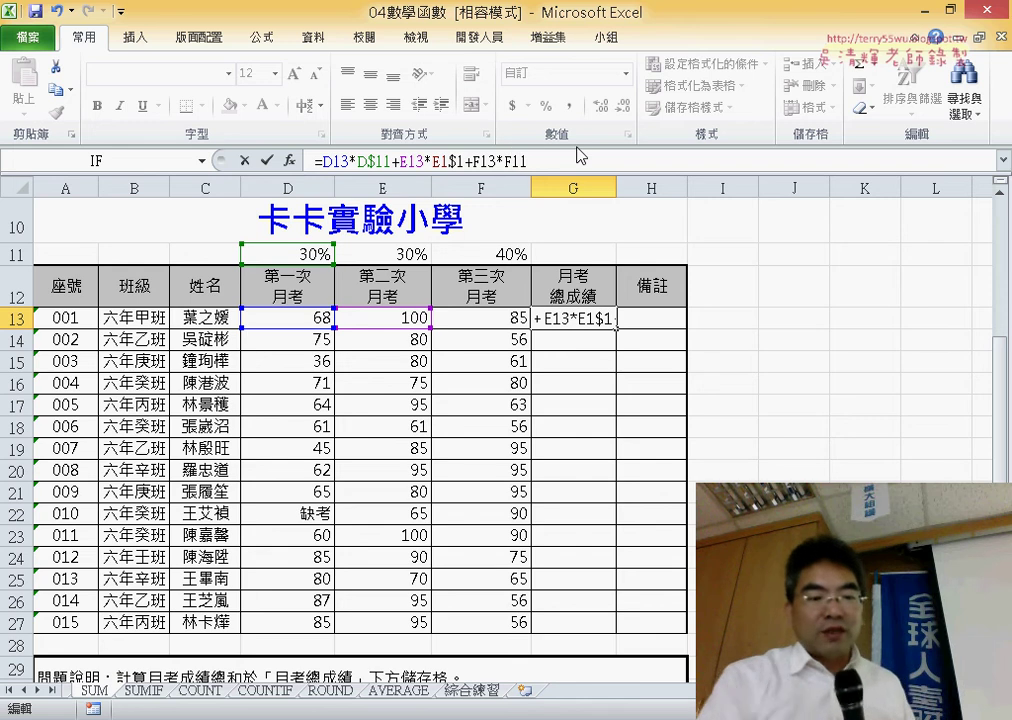
{"action": "key", "text": "Right"}
{"action": "key", "text": "Right"}
{"action": "key", "text": "Right"}
{"action": "type", "text": "$"}
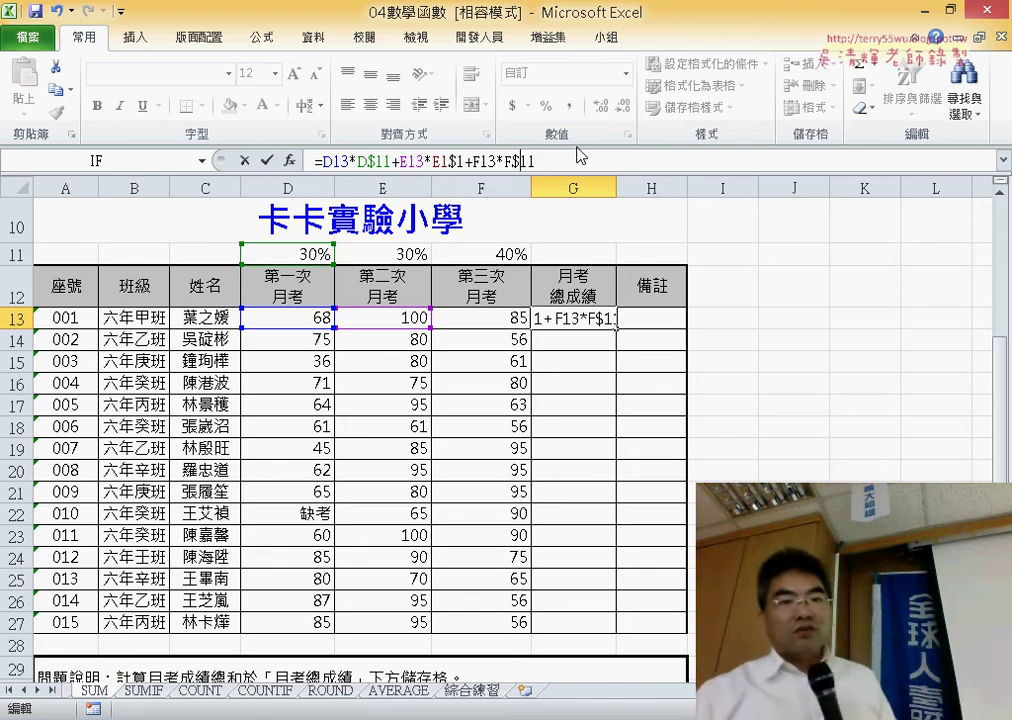
Fix the misplaced E1$1 to E$11 and enter the formula, showing 84.
{"action": "left_click", "coordinate": [266, 160]}
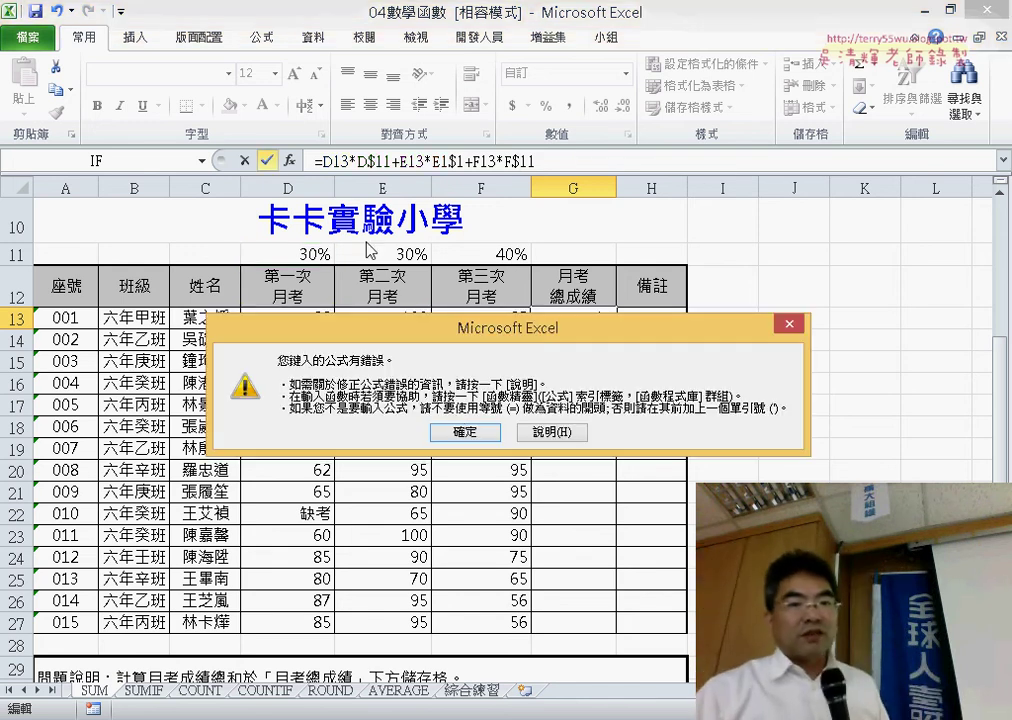
{"action": "left_click", "coordinate": [465, 432]}
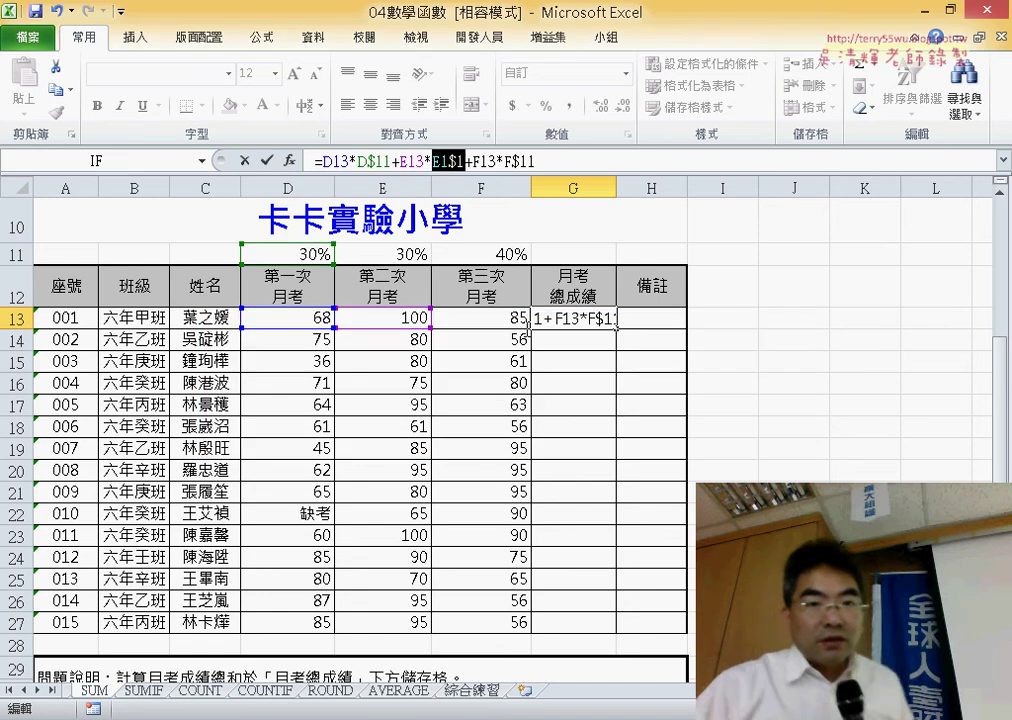
{"action": "left_click", "coordinate": [456, 161]}
{"action": "key", "text": "BackSpace"}
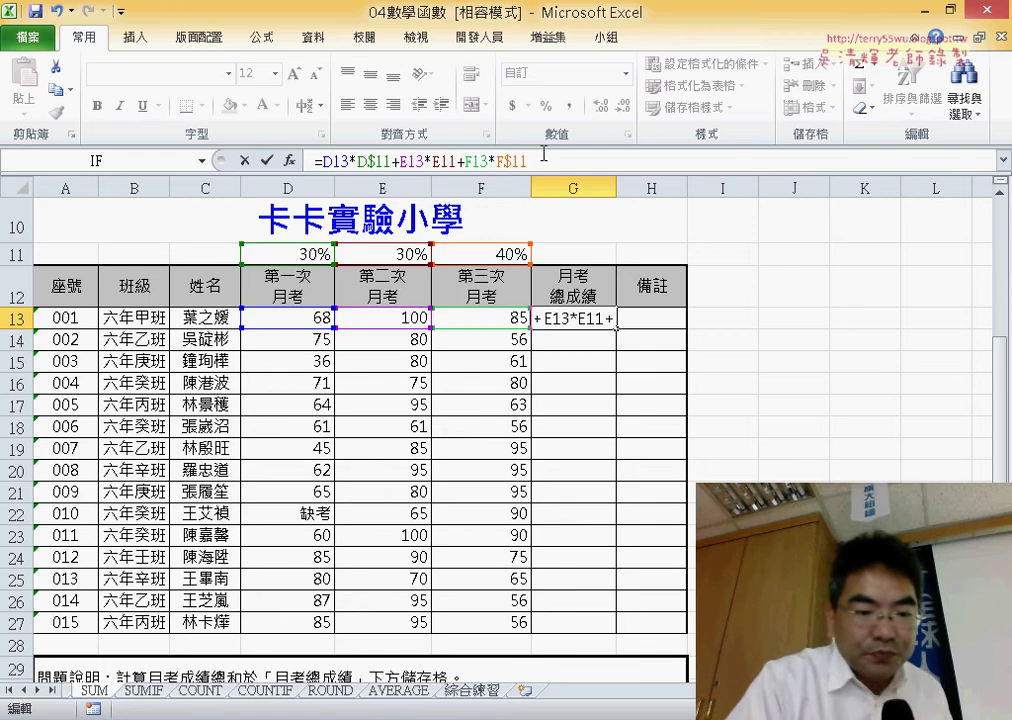
{"action": "type", "text": "$"}
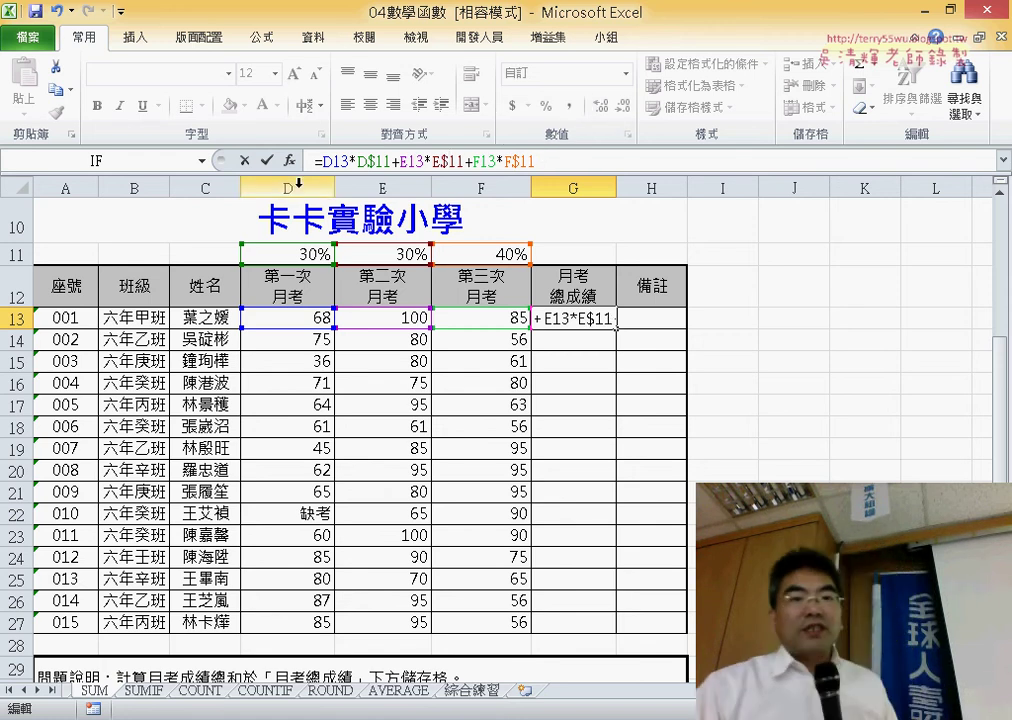
{"action": "left_click", "coordinate": [266, 160]}
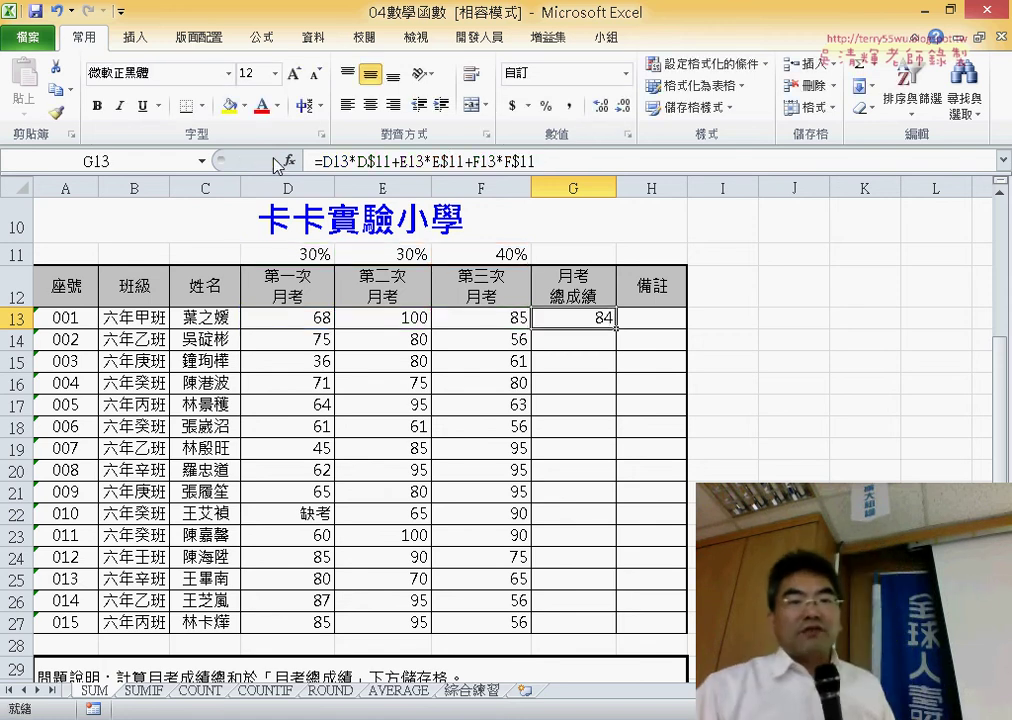
AutoFill G13's locked-weight formula down to G27 for all 15 students.
{"action": "double_click", "coordinate": [617, 327]}
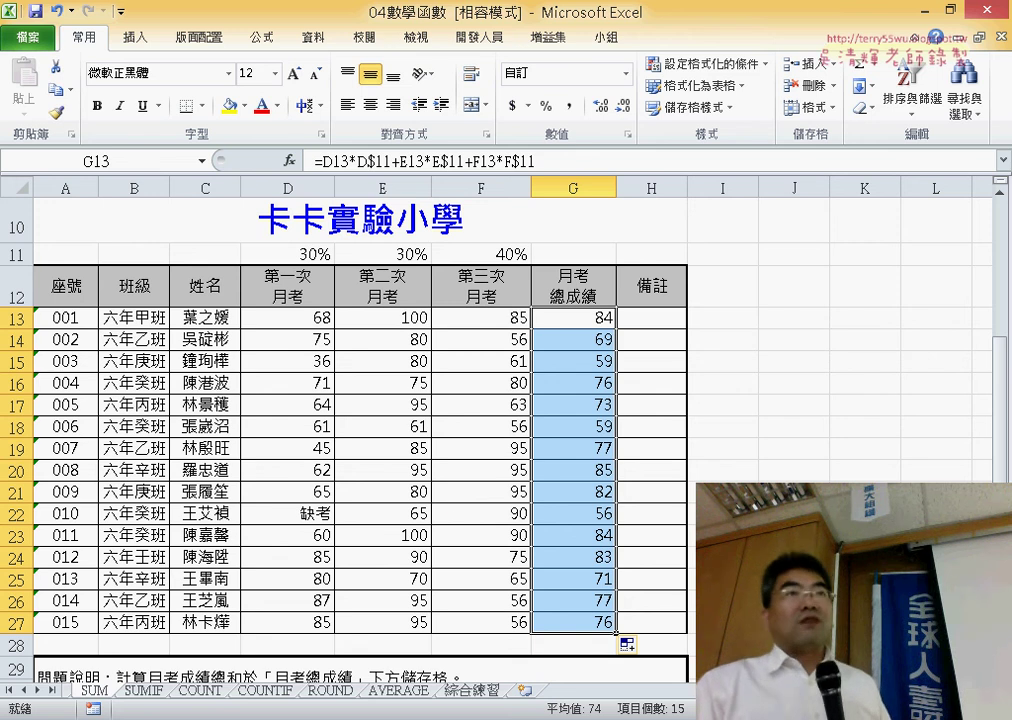
{"action": "mouse_move", "coordinate": [565, 715]}
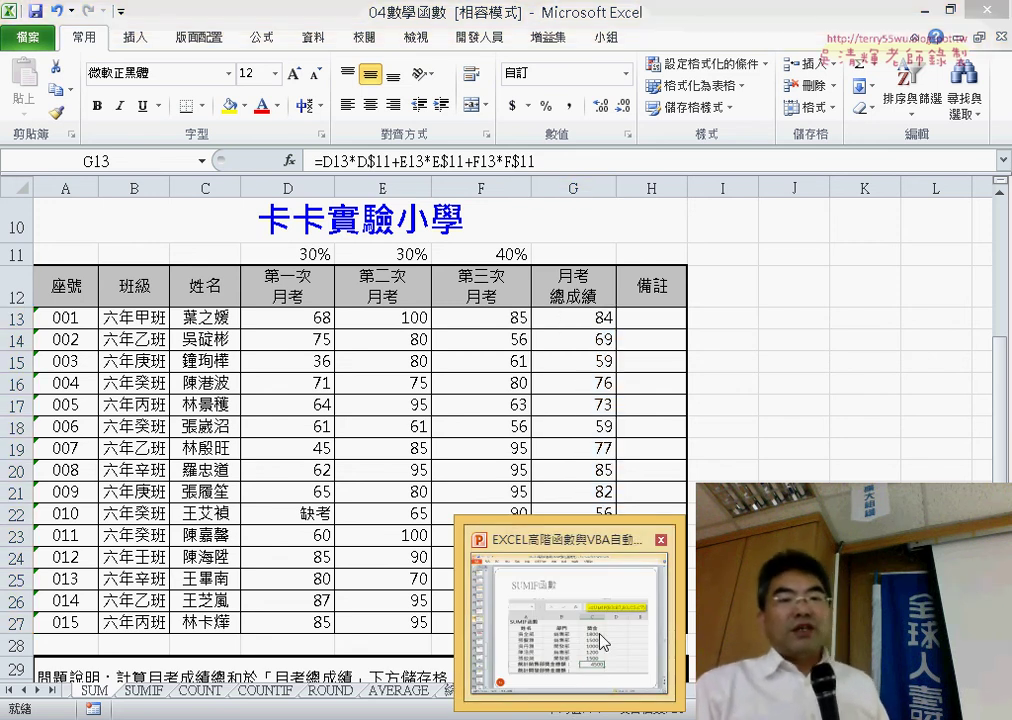
{"action": "left_click", "coordinate": [601, 643]}
{"action": "scroll", "coordinate": [599, 637], "scroll_direction": "up", "scroll_amount": 1}
{"action": "scroll", "coordinate": [599, 637], "scroll_direction": "up", "scroll_amount": 1}
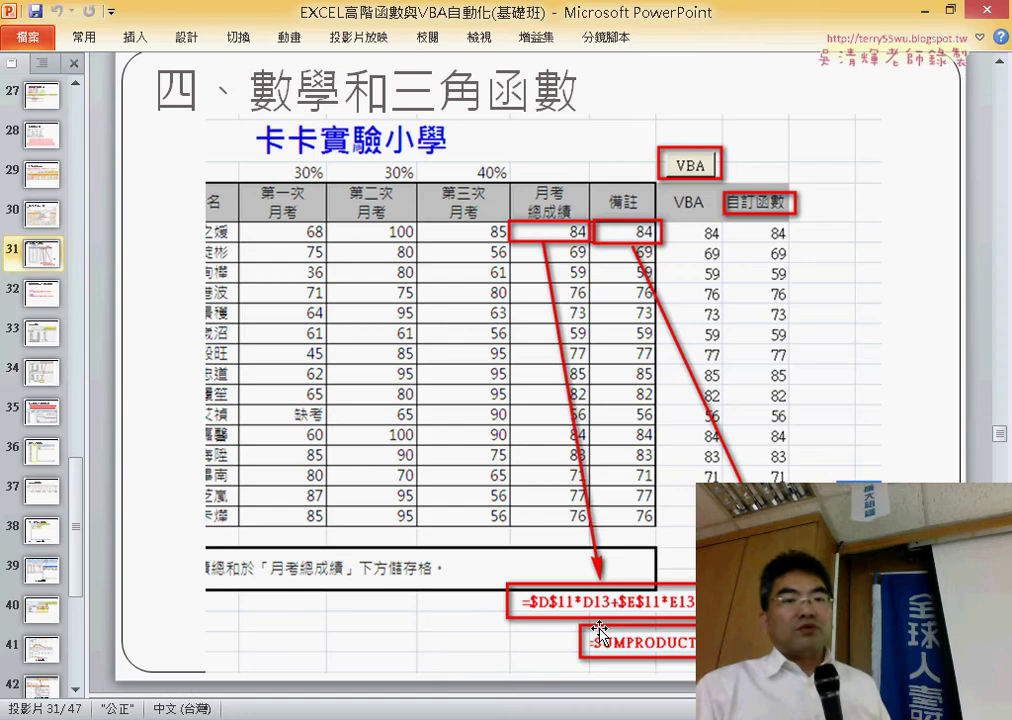
{"action": "scroll", "coordinate": [600, 634], "scroll_direction": "down", "scroll_amount": 1}
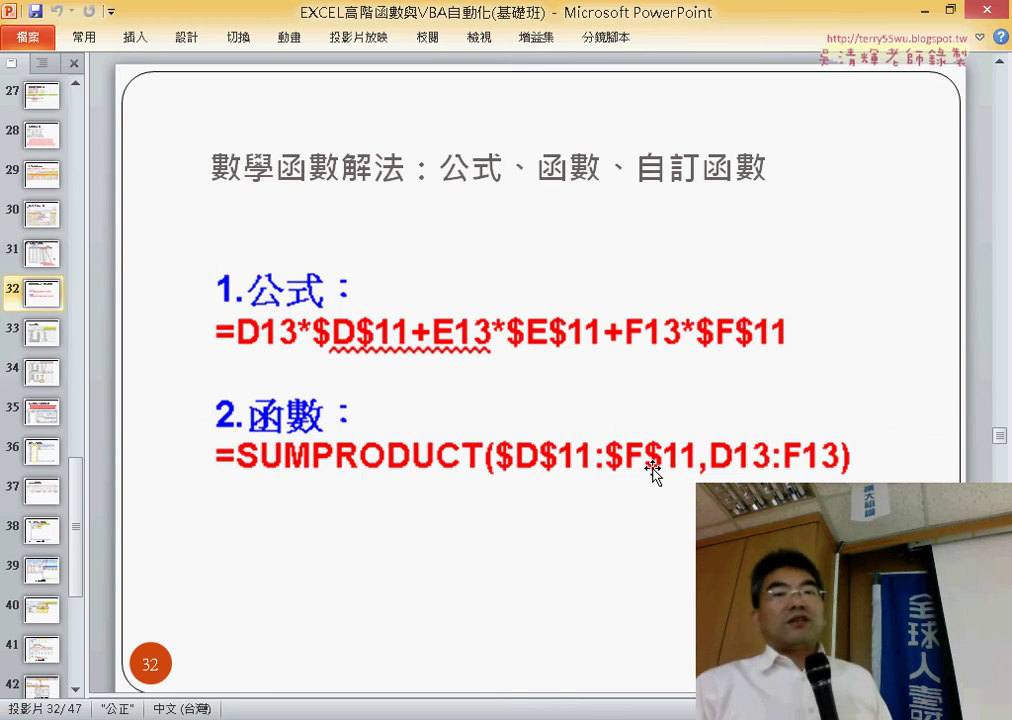
{"action": "left_click", "coordinate": [930, 12]}
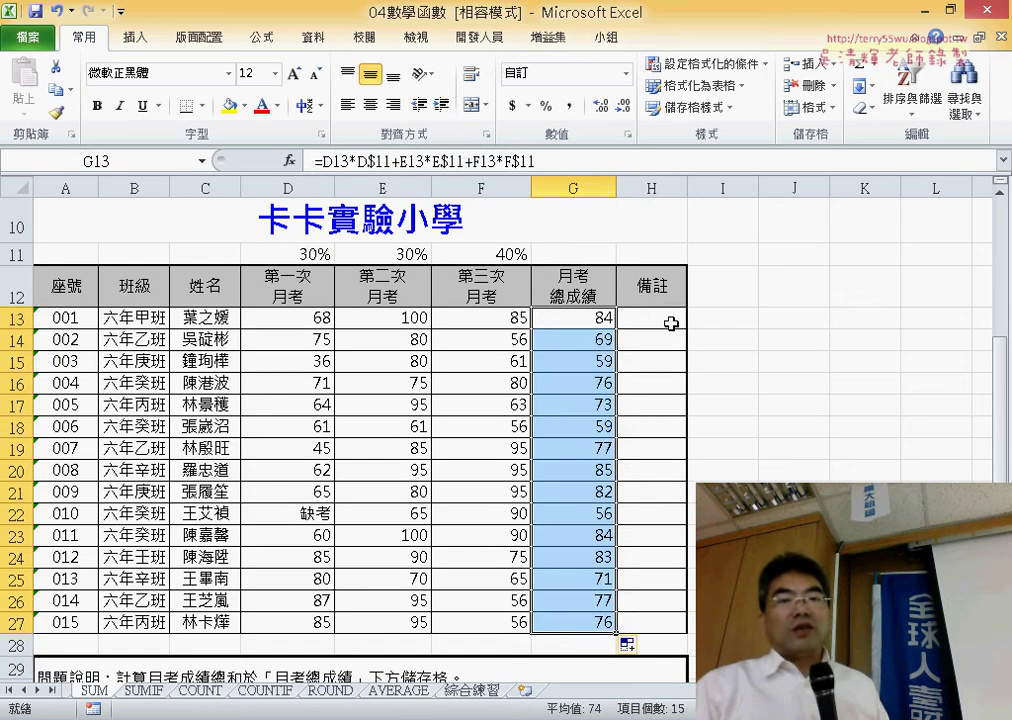
Select H13 and open Insert Function with the 數學與三角函數 category.
{"action": "left_click", "coordinate": [672, 322]}
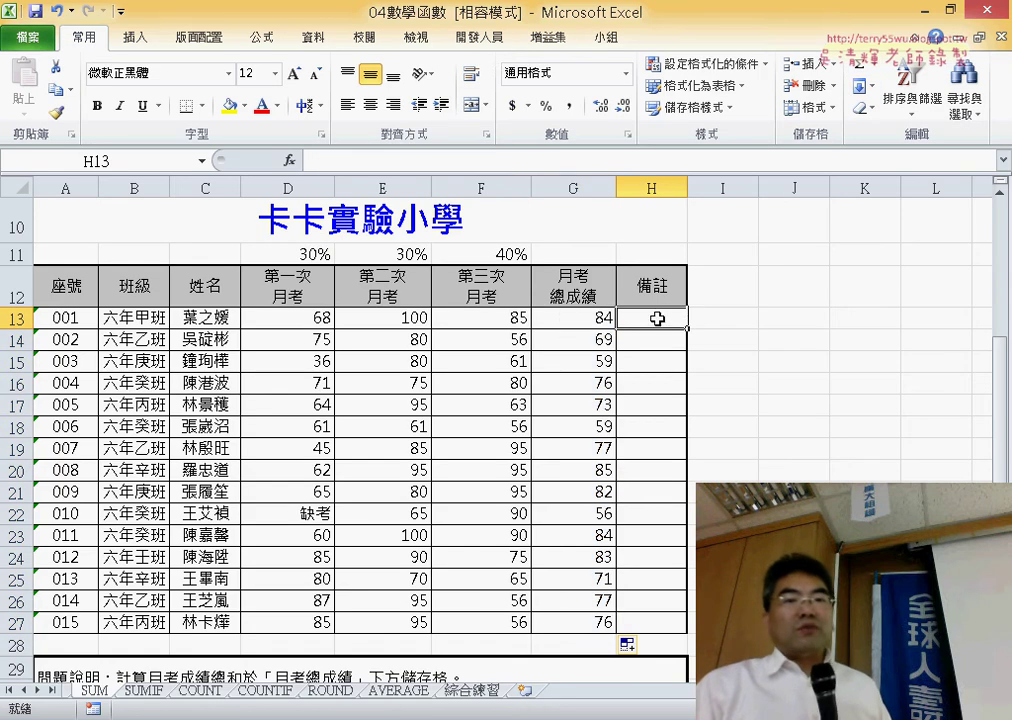
{"action": "left_click", "coordinate": [290, 161]}
{"action": "left_click", "coordinate": [593, 164]}
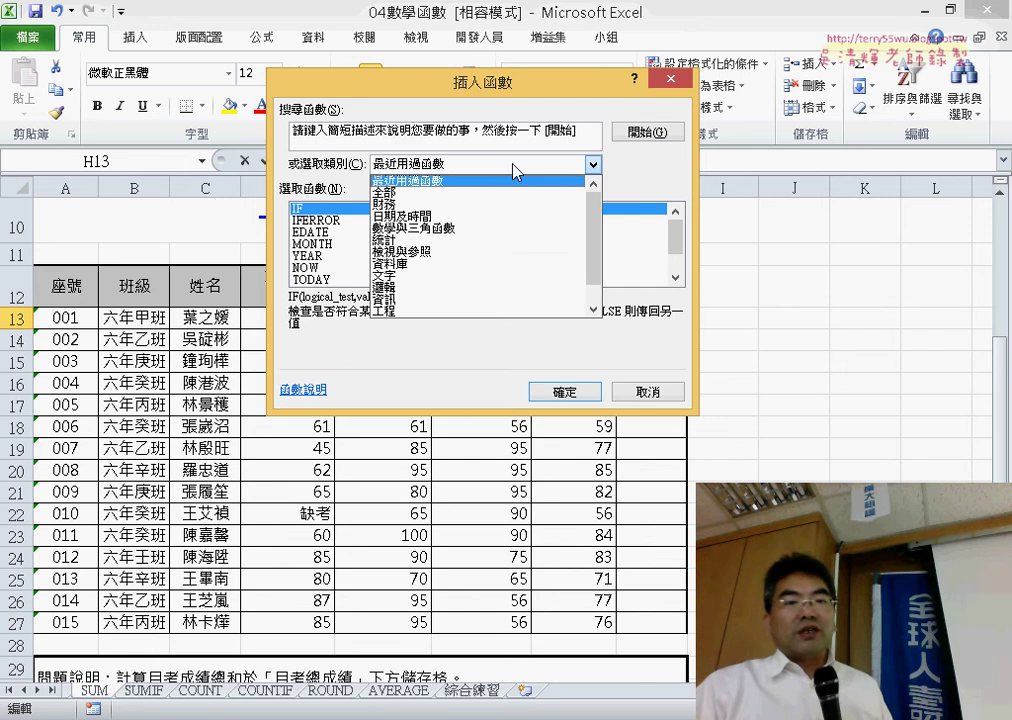
{"action": "left_click", "coordinate": [532, 229]}
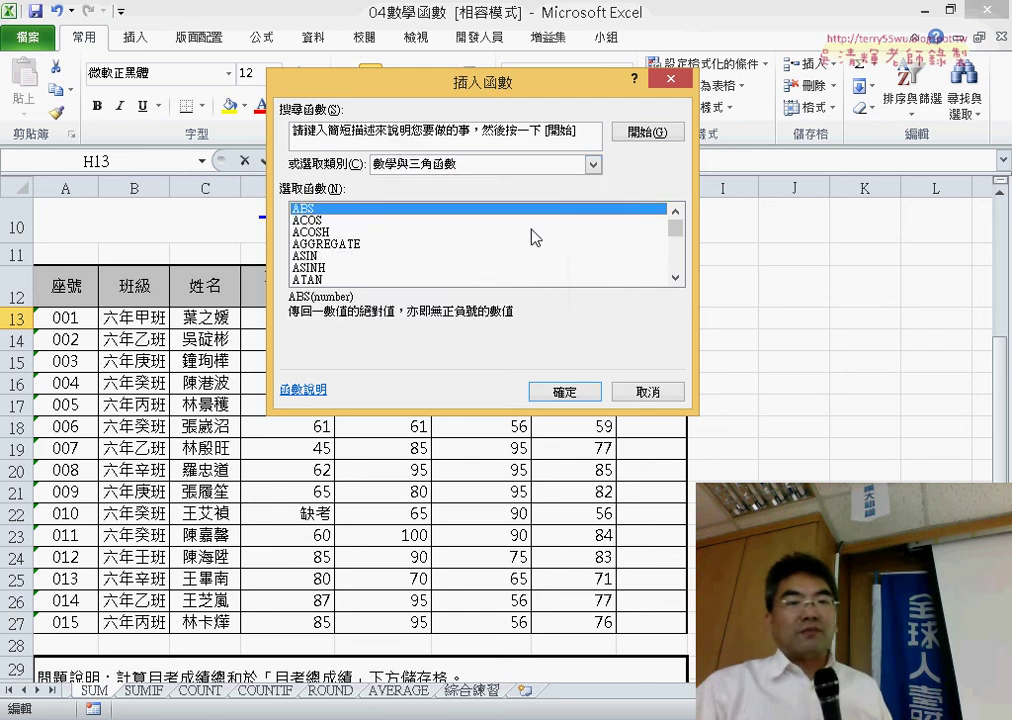
{"action": "left_click", "coordinate": [417, 165]}
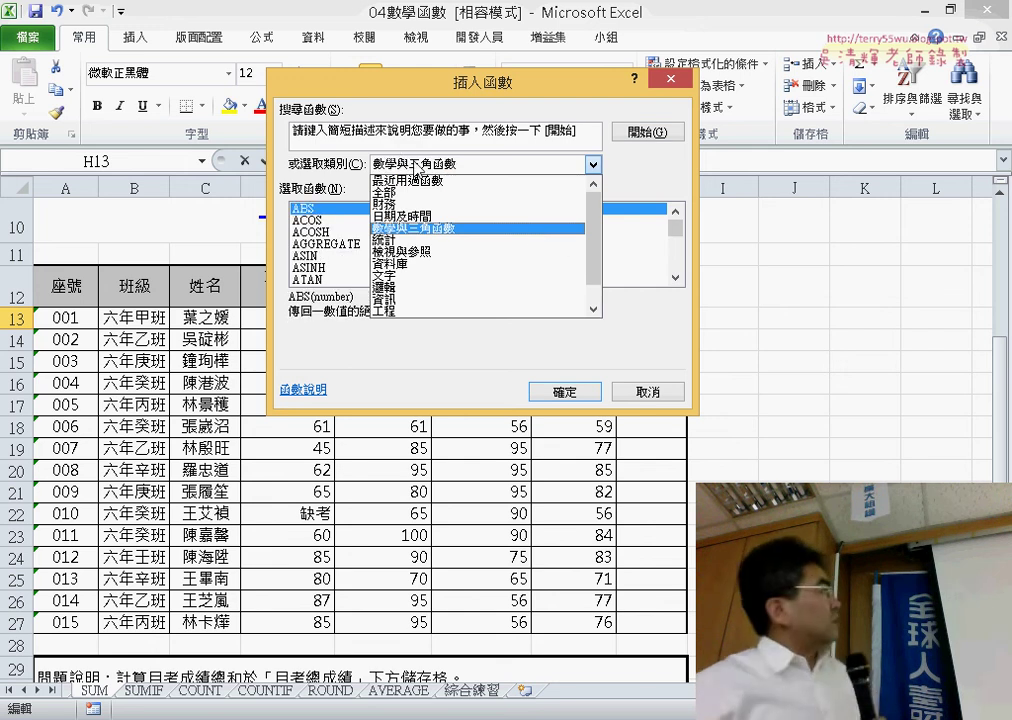
{"action": "left_click", "coordinate": [675, 225]}
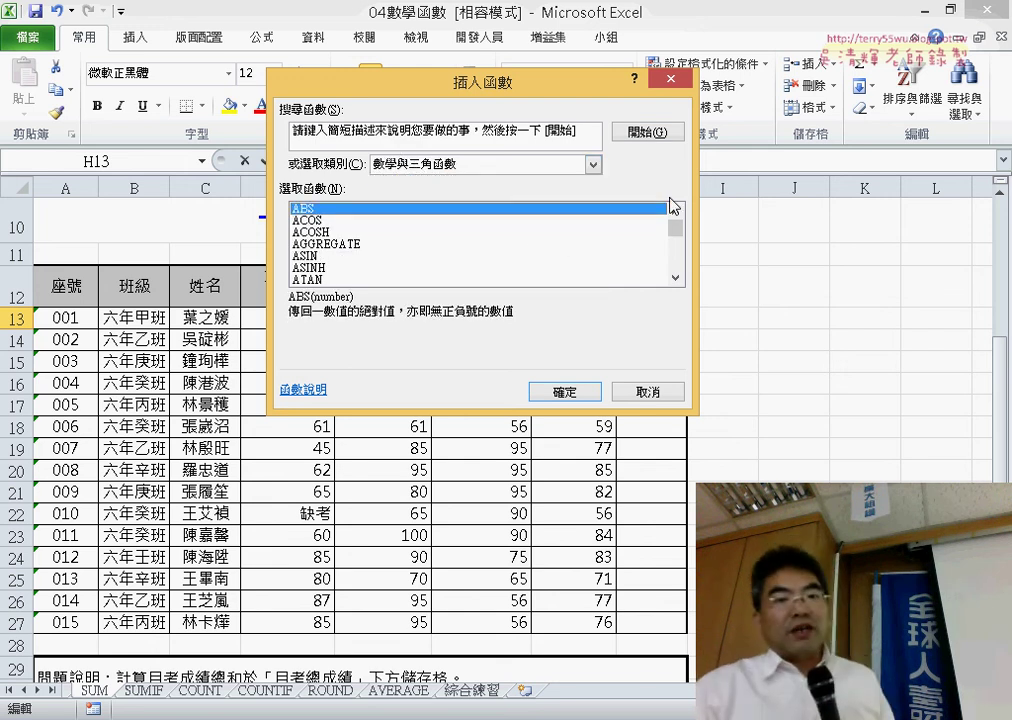
Choose SUMPRODUCT from the list and confirm to open its arguments.
{"action": "left_click_drag", "start_coordinate": [675, 236], "coordinate": [684, 269]}
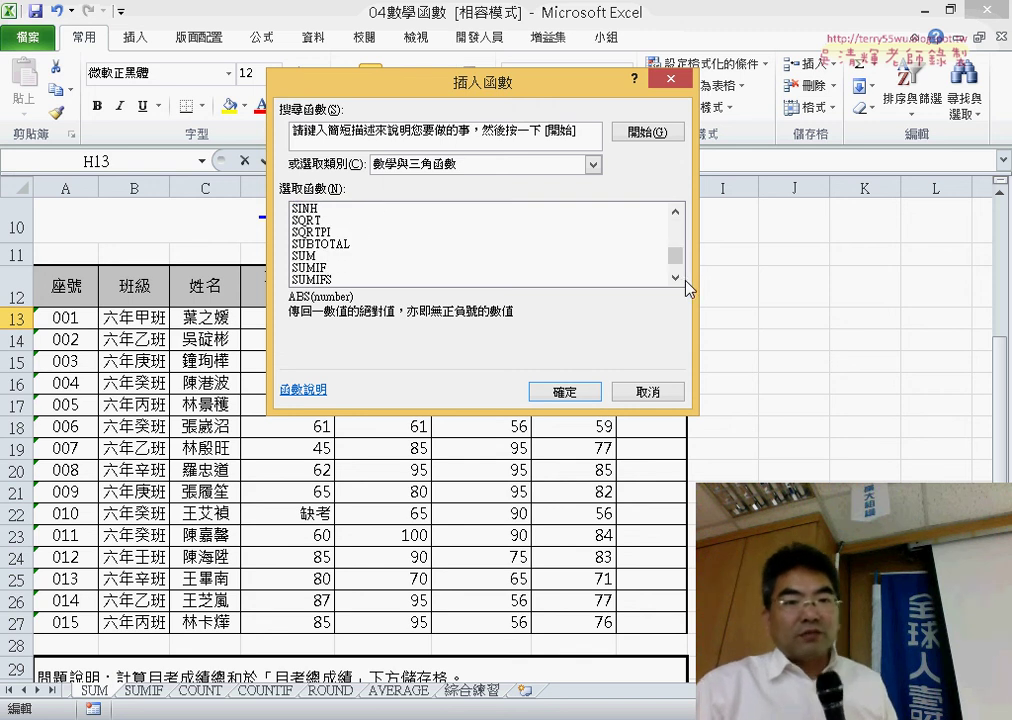
{"action": "left_click", "coordinate": [676, 278]}
{"action": "left_click", "coordinate": [676, 278]}
{"action": "left_click", "coordinate": [390, 258]}
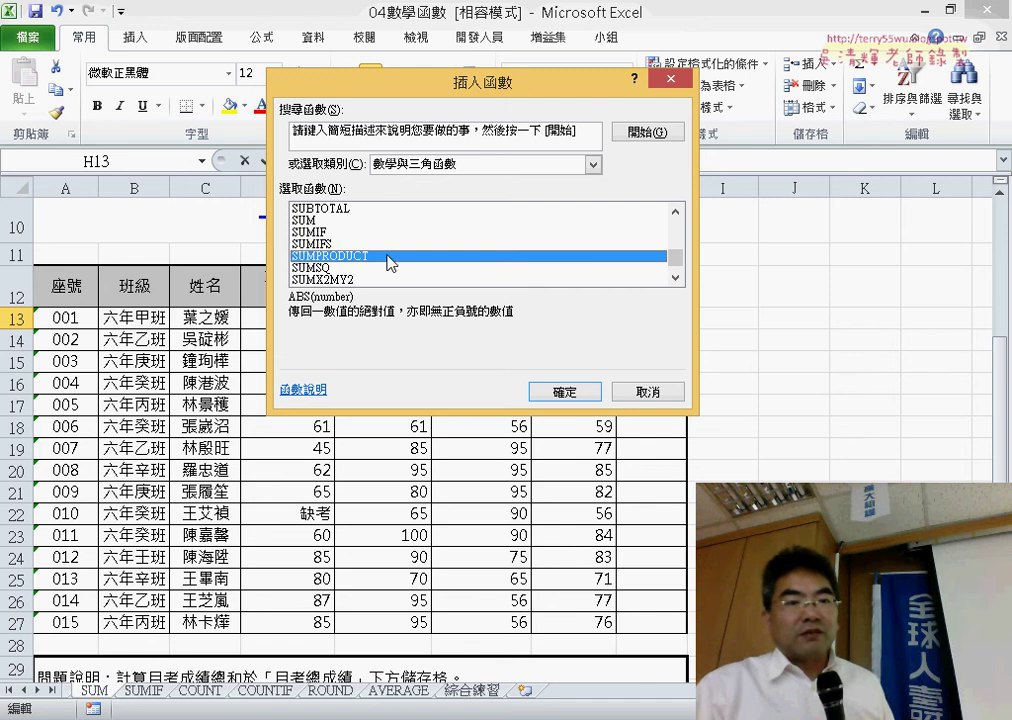
{"action": "mouse_move", "coordinate": [420, 77]}
{"action": "left_mouse_down"}
{"action": "mouse_move", "coordinate": [815, 153]}
{"action": "mouse_move", "coordinate": [805, 150]}
{"action": "left_mouse_up"}
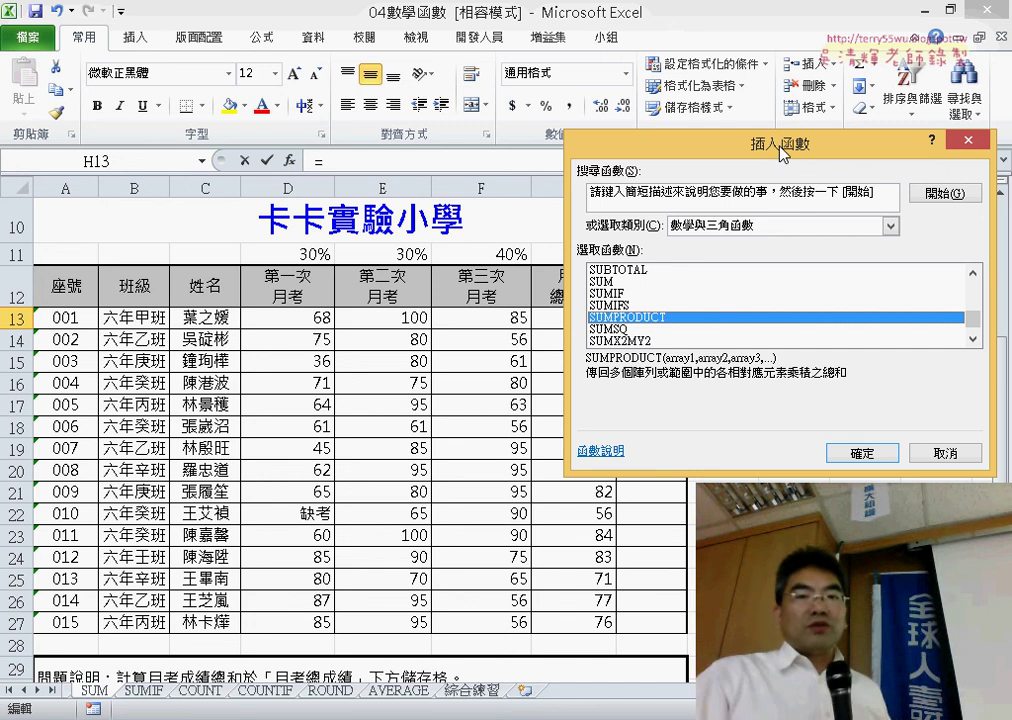
{"action": "left_click_drag", "start_coordinate": [787, 150], "coordinate": [340, 190]}
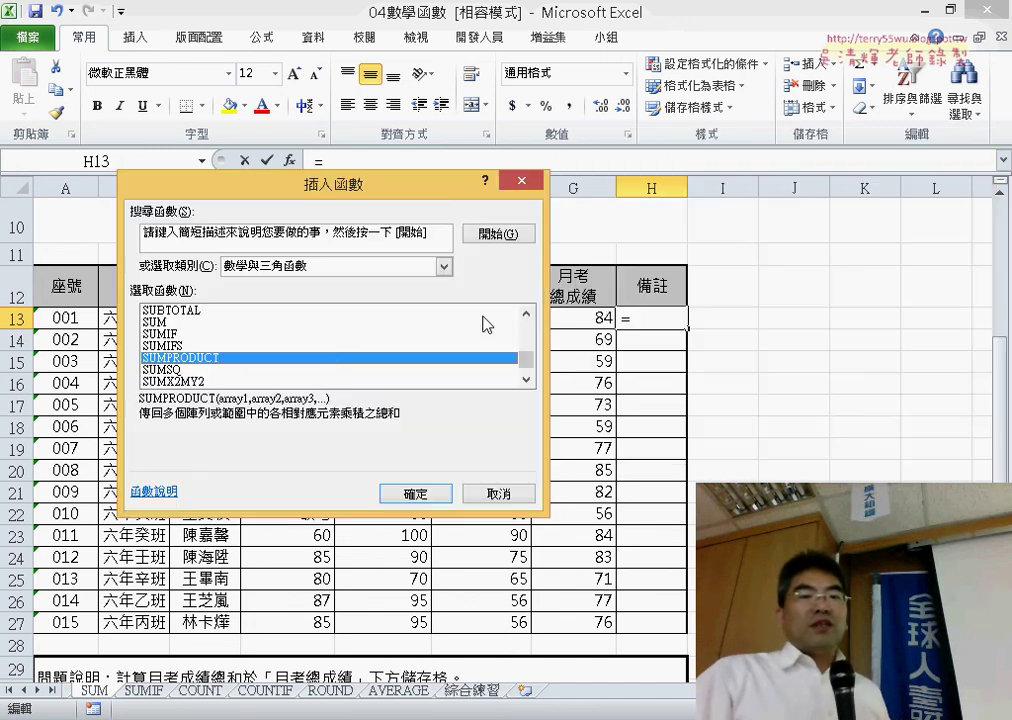
{"action": "left_click", "coordinate": [420, 494]}
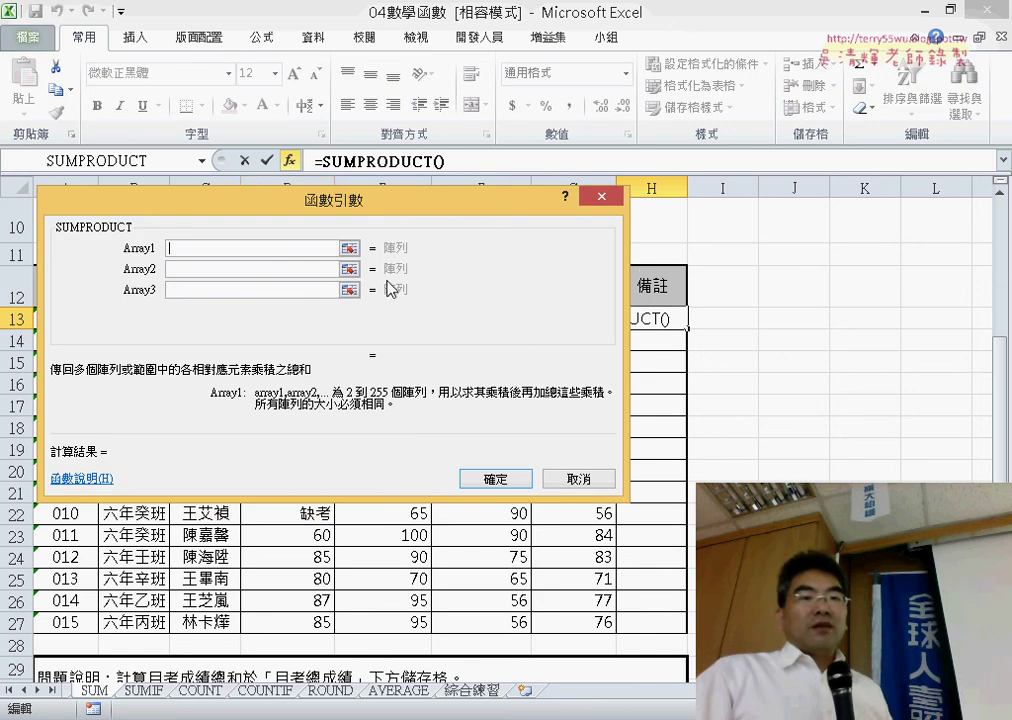
Set SUMPRODUCT's arrays to weights D11:F11 and scores D13:F13, previewing 84.4.
{"action": "left_click_drag", "start_coordinate": [338, 210], "coordinate": [467, 358]}
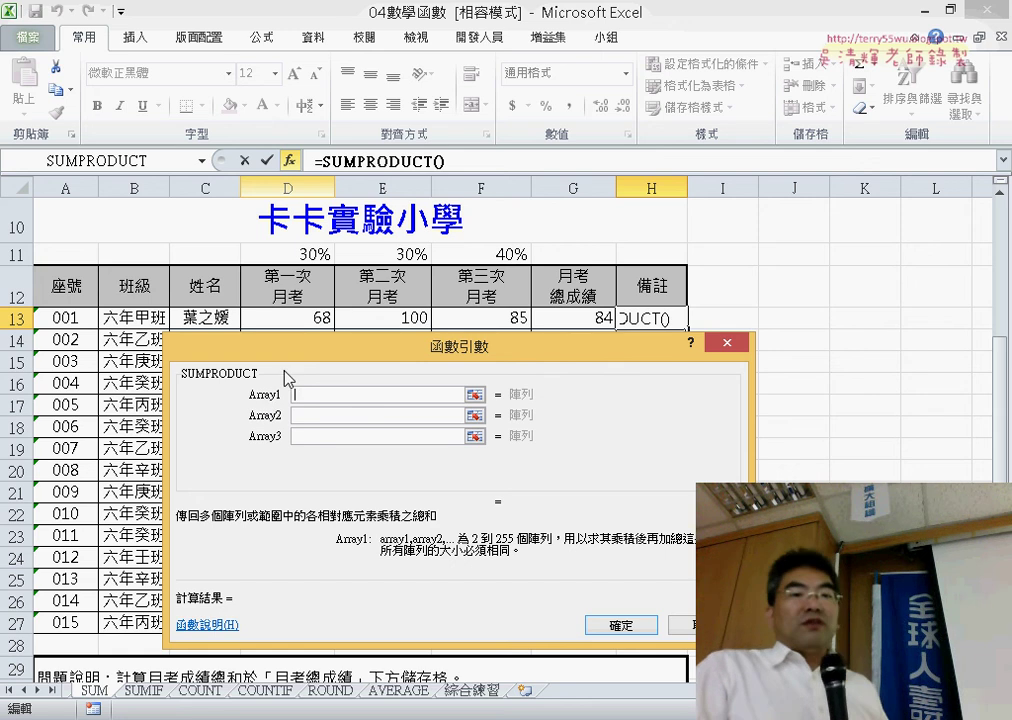
{"action": "left_click_drag", "start_coordinate": [290, 254], "coordinate": [481, 256]}
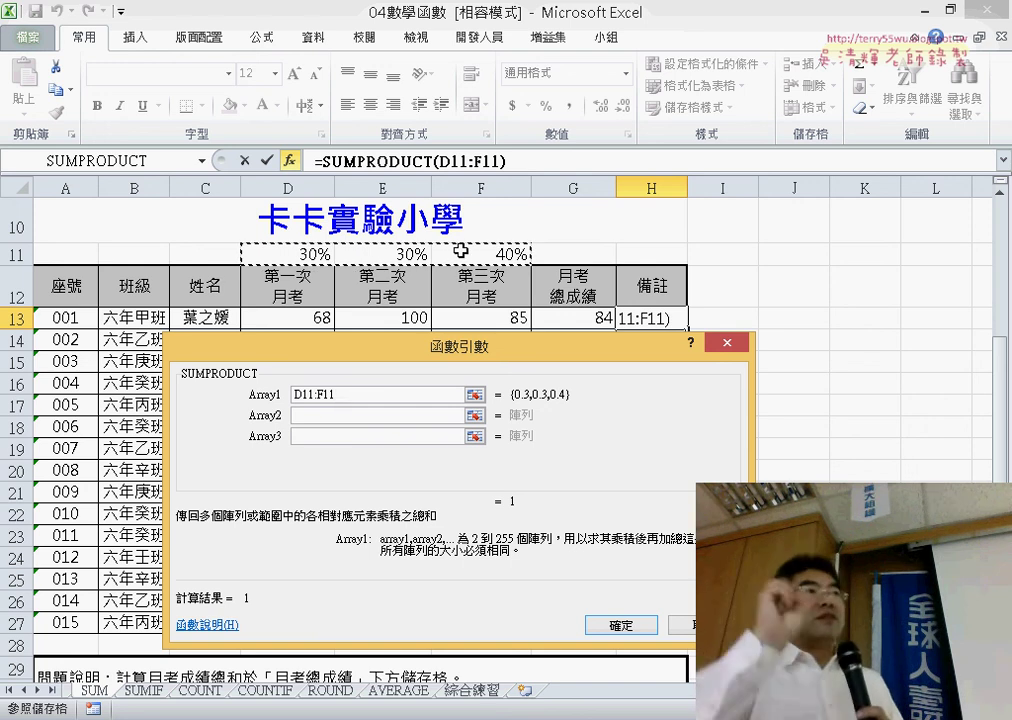
{"action": "left_click", "coordinate": [327, 415]}
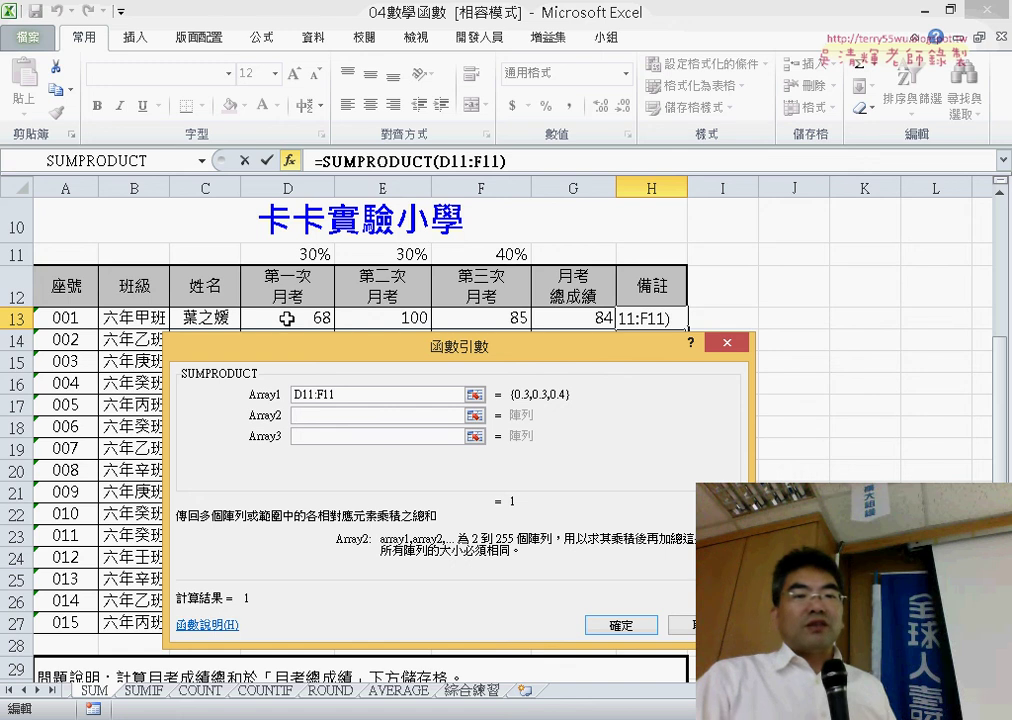
{"action": "left_click_drag", "start_coordinate": [290, 321], "coordinate": [467, 322]}
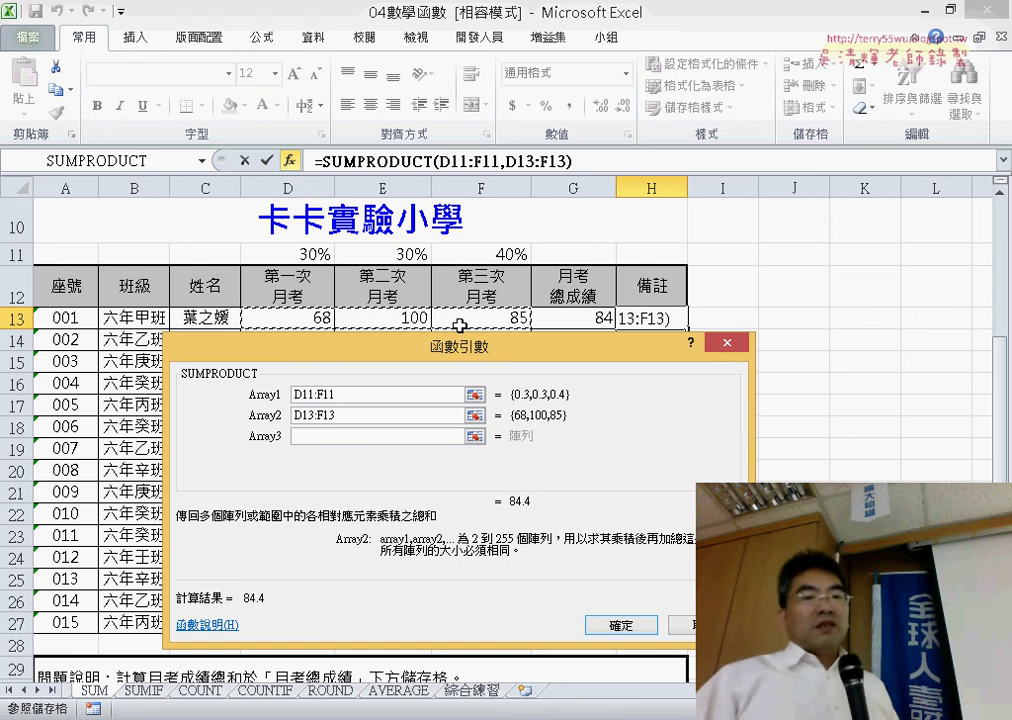
Change Array1 to D$11:F$11 with F4 and confirm, giving 84.4 in H13.
{"action": "left_click", "coordinate": [330, 395]}
{"action": "double_click", "coordinate": [330, 395]}
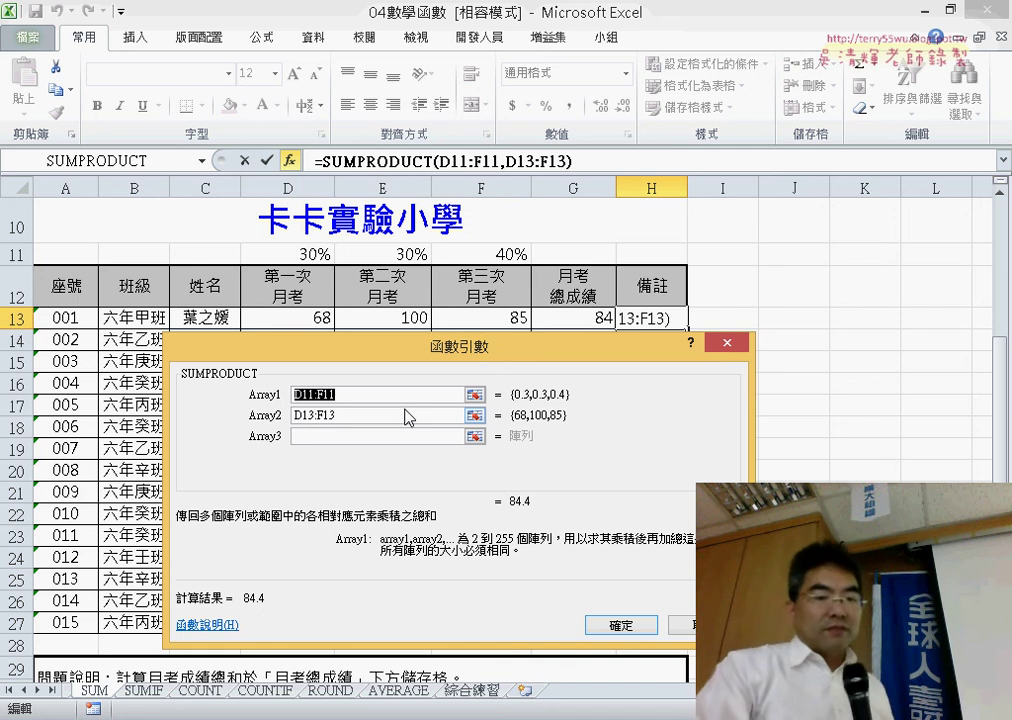
{"action": "key", "text": "F4"}
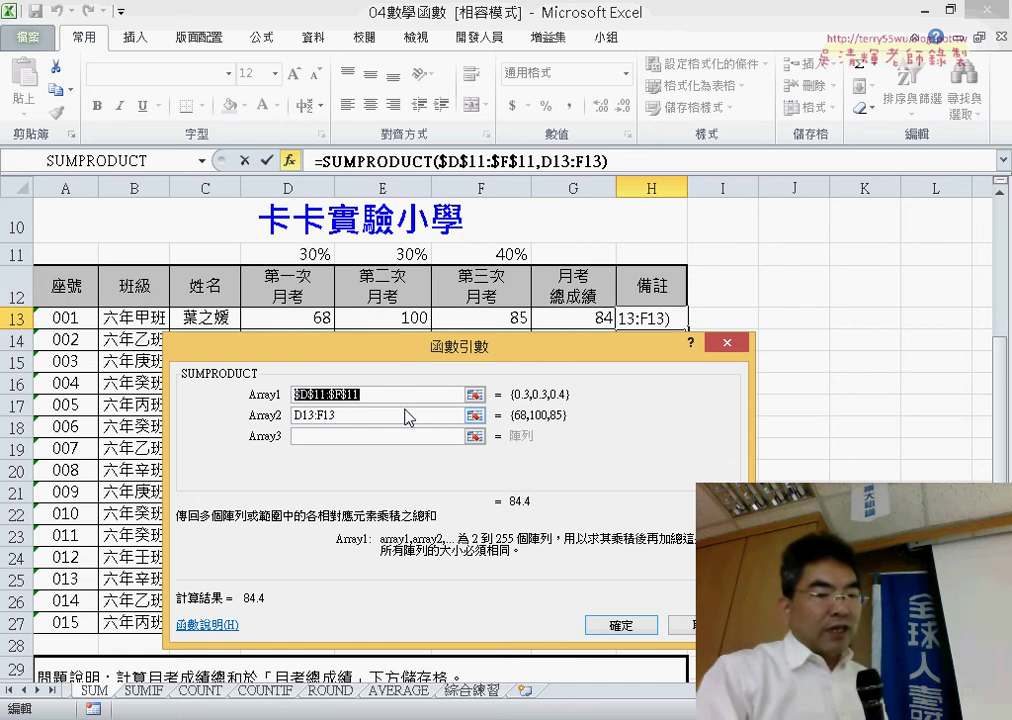
{"action": "key", "text": "F4"}
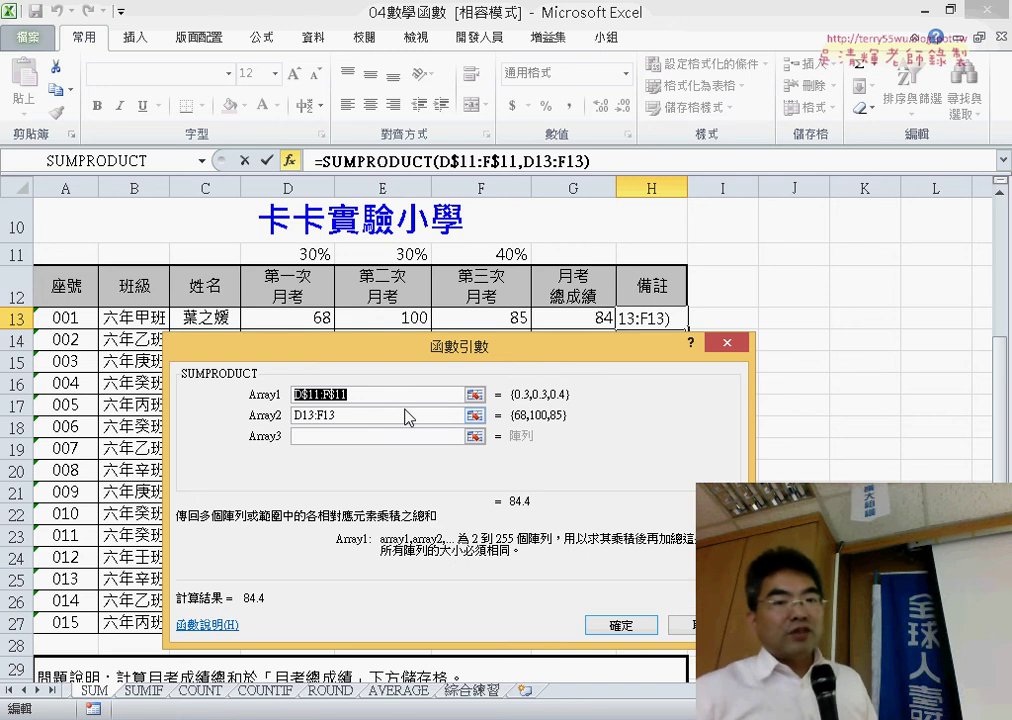
{"action": "left_click", "coordinate": [618, 624]}
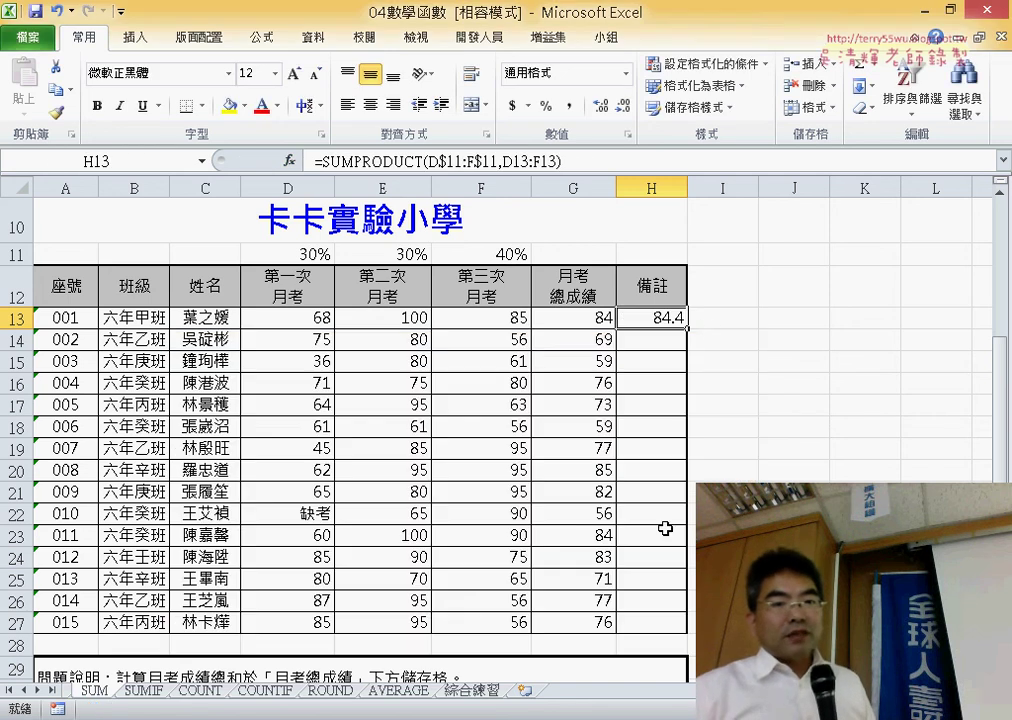
Fill H13's SUMPRODUCT down to H27 and compare its formula with G13's.
{"action": "left_click_drag", "start_coordinate": [690, 327], "coordinate": [658, 641]}
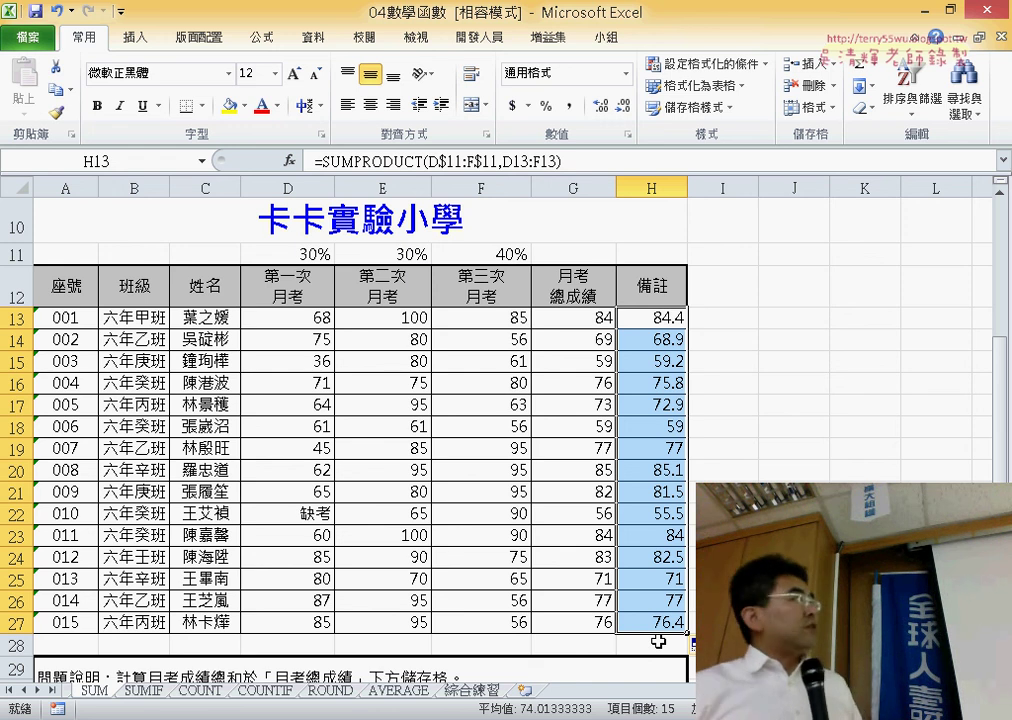
{"action": "left_click", "coordinate": [570, 320]}
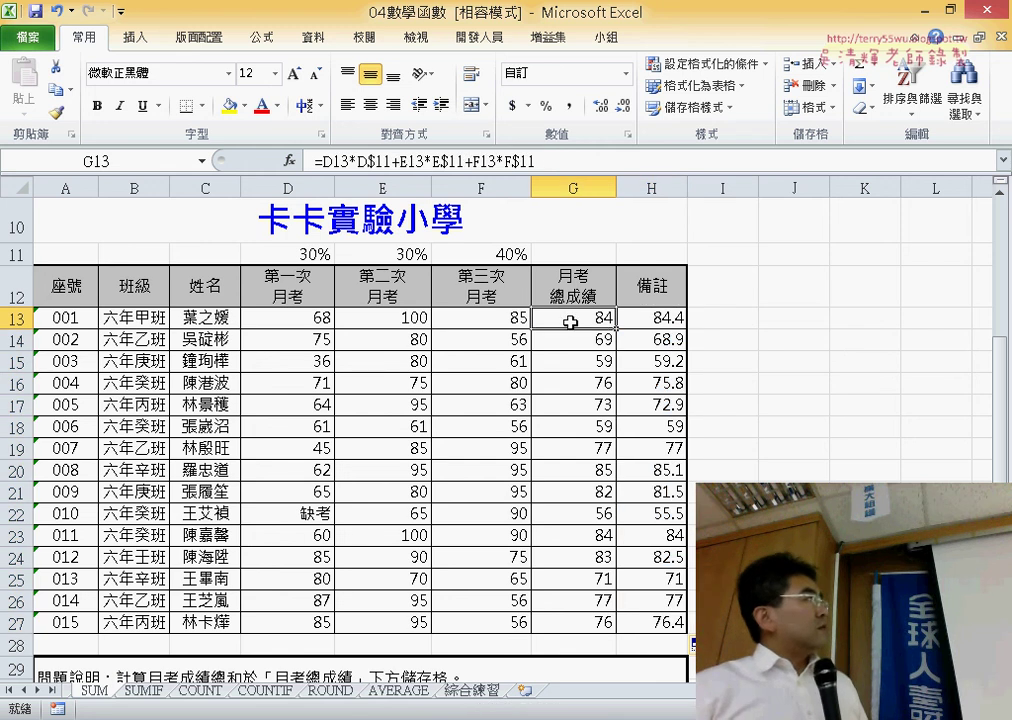
{"action": "left_click", "coordinate": [643, 318]}
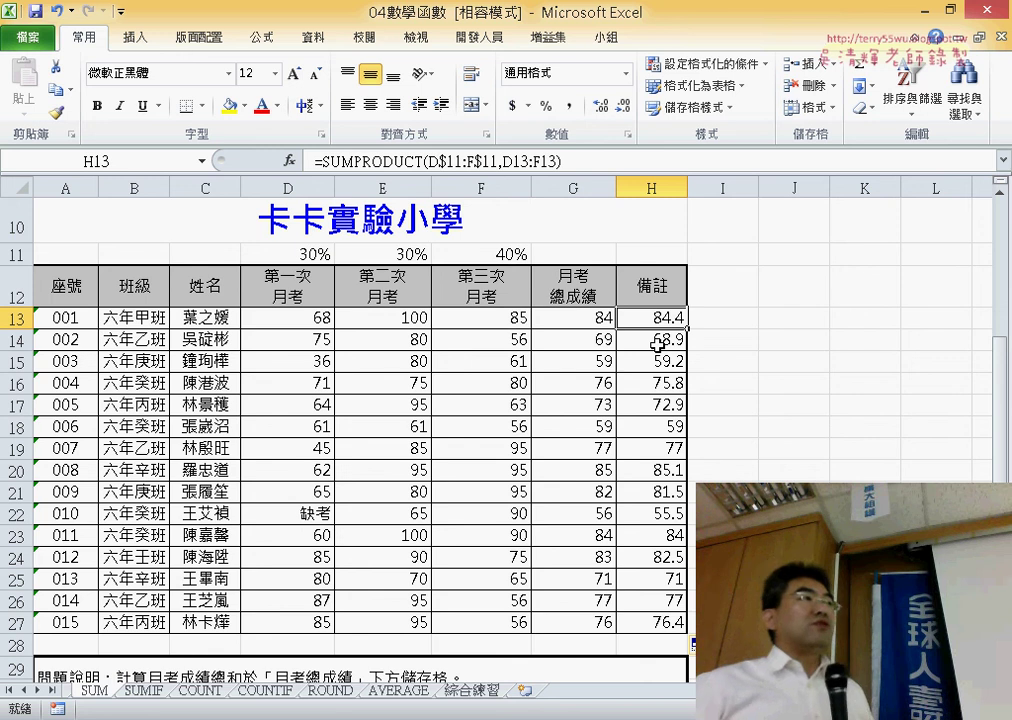
{"action": "left_click", "coordinate": [592, 319]}
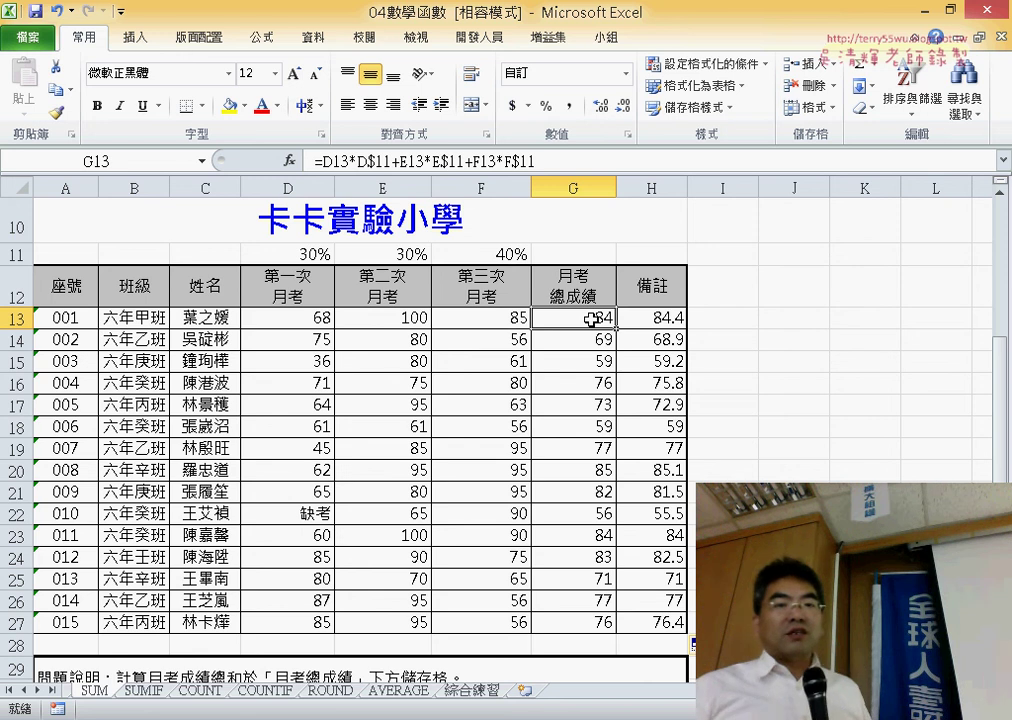
{"action": "left_click", "coordinate": [651, 321]}
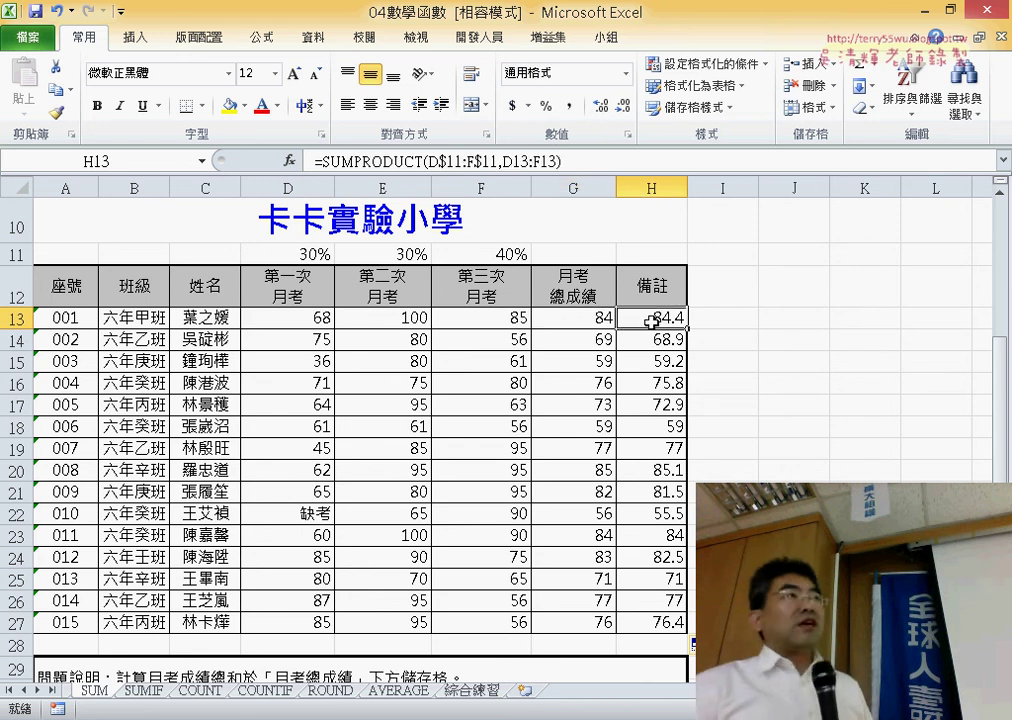
Open the SUMIF sheet and highlight departments B3:B7 and bonuses C3:C7 for C8.
{"action": "left_click", "coordinate": [145, 691]}
{"action": "scroll", "coordinate": [375, 535], "scroll_direction": "up", "scroll_amount": 3}
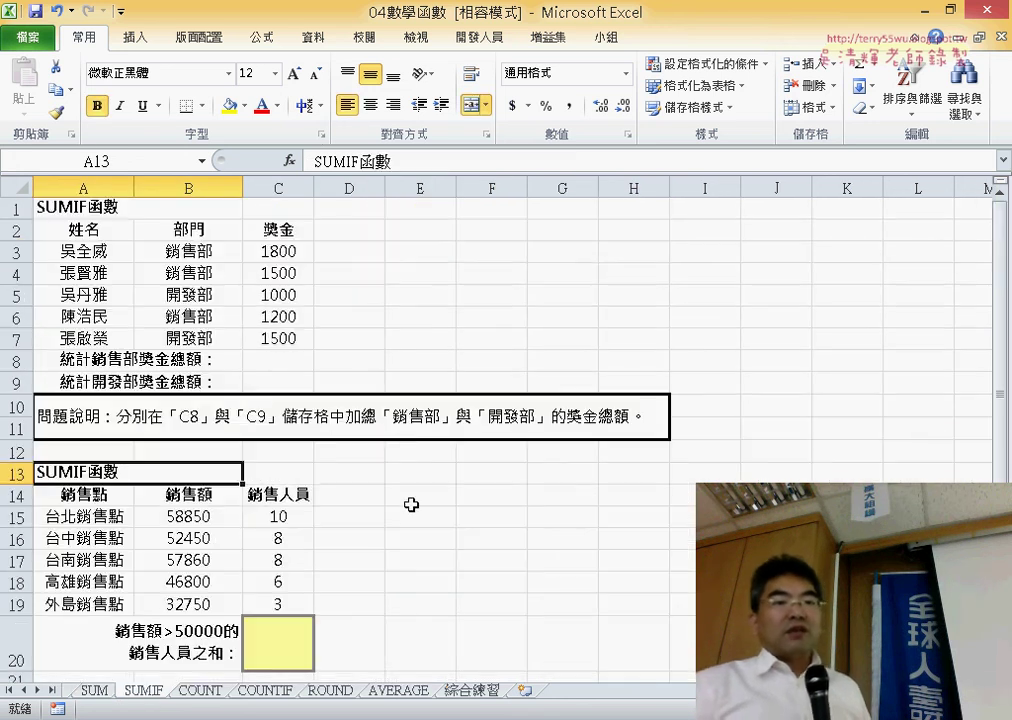
{"action": "left_click", "coordinate": [290, 360]}
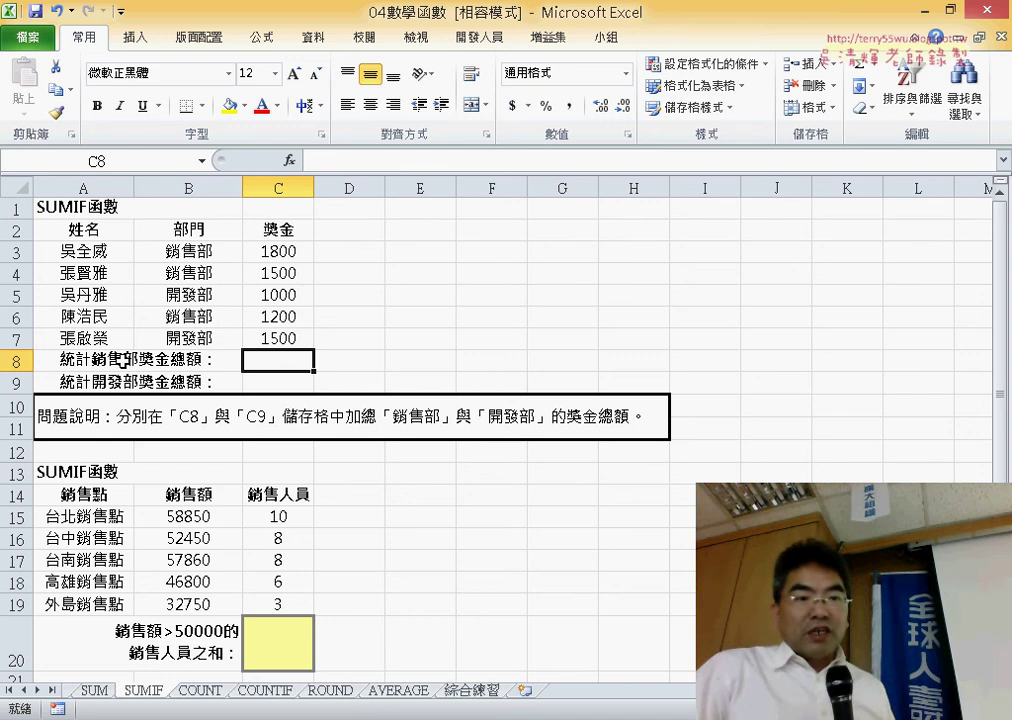
{"action": "left_click_drag", "start_coordinate": [186, 251], "coordinate": [200, 335]}
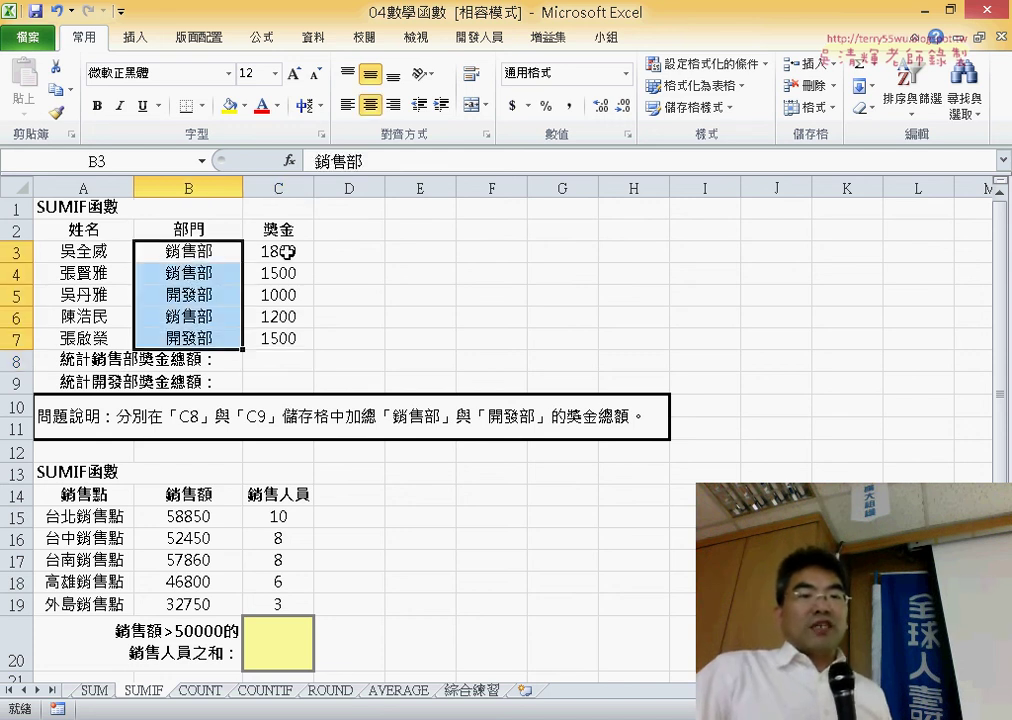
{"action": "left_click_drag", "start_coordinate": [287, 252], "coordinate": [285, 332]}
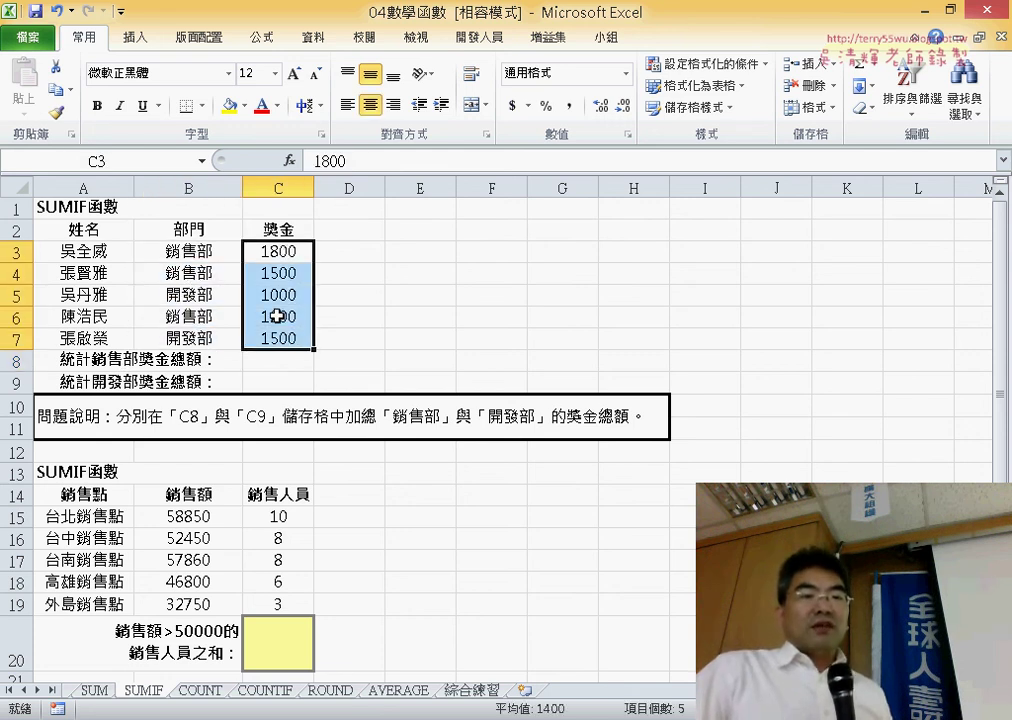
{"action": "left_click", "coordinate": [236, 382]}
Select C9, highlight B3:B7 and C3:C7 again, then return to C8.
{"action": "left_click", "coordinate": [262, 375]}
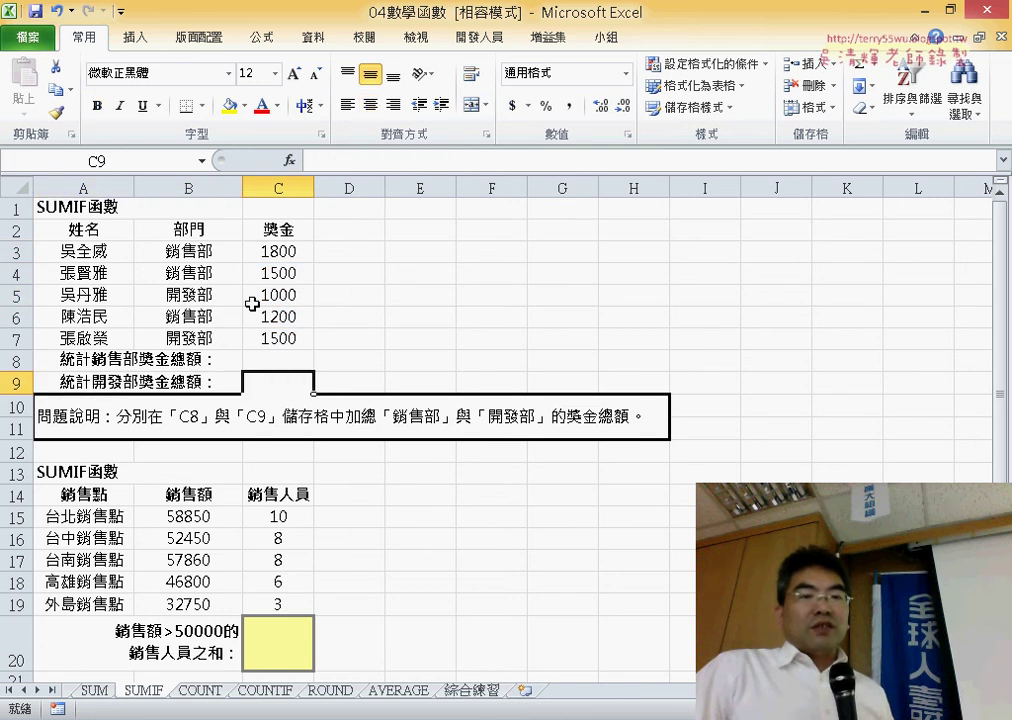
{"action": "left_click_drag", "start_coordinate": [188, 251], "coordinate": [190, 338]}
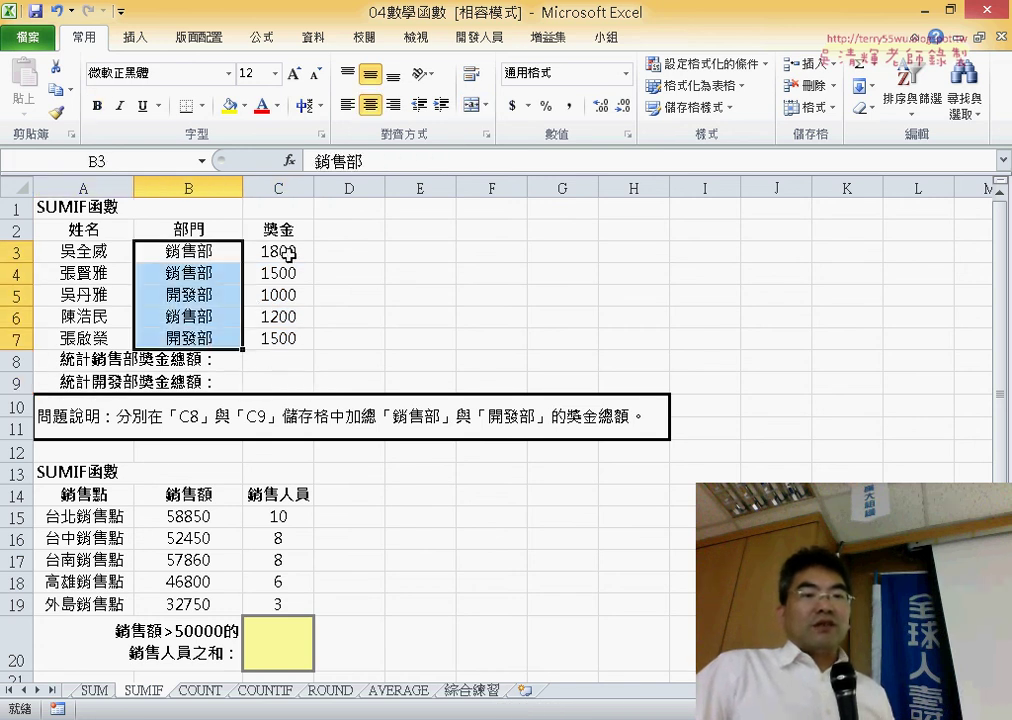
{"action": "left_click_drag", "start_coordinate": [280, 251], "coordinate": [292, 333]}
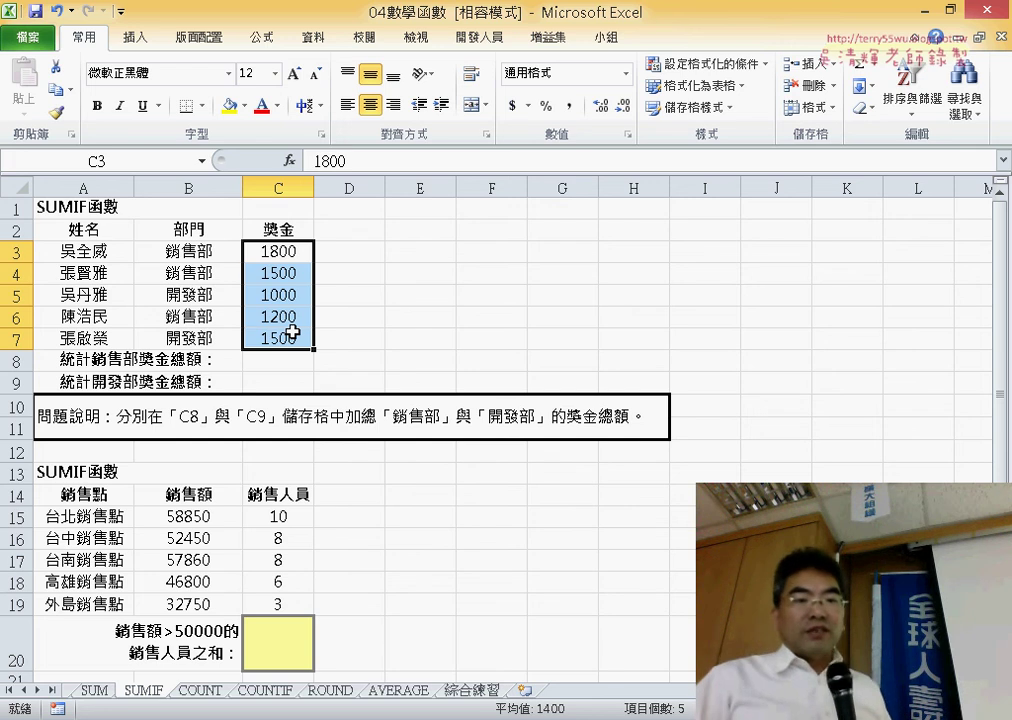
{"action": "left_click", "coordinate": [277, 358]}
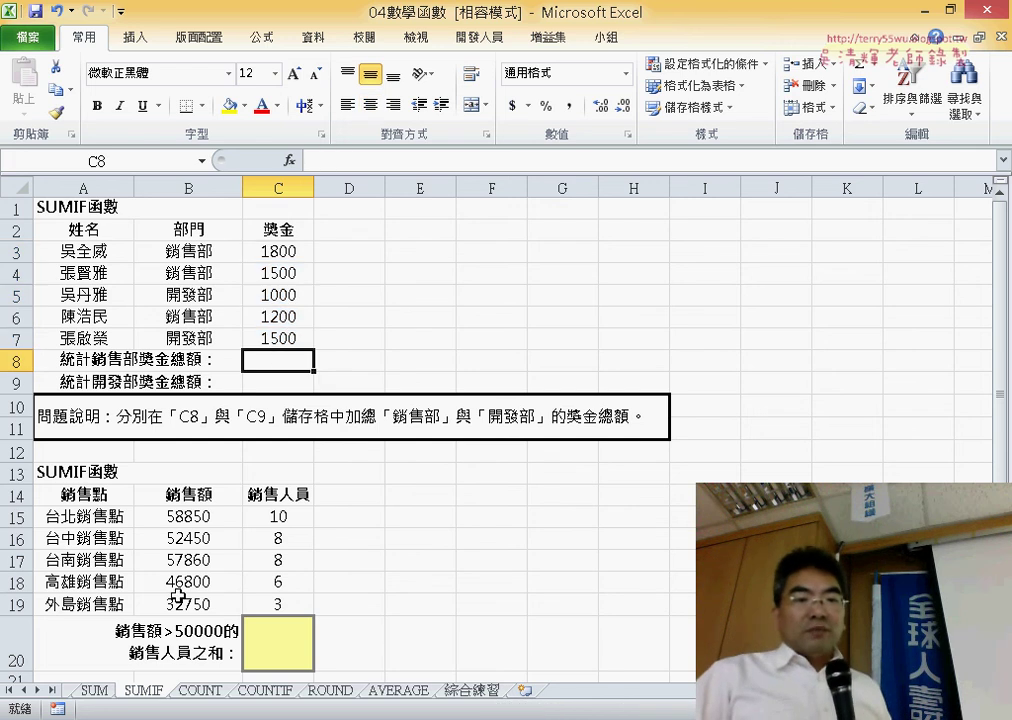
{"action": "left_click", "coordinate": [97, 690]}
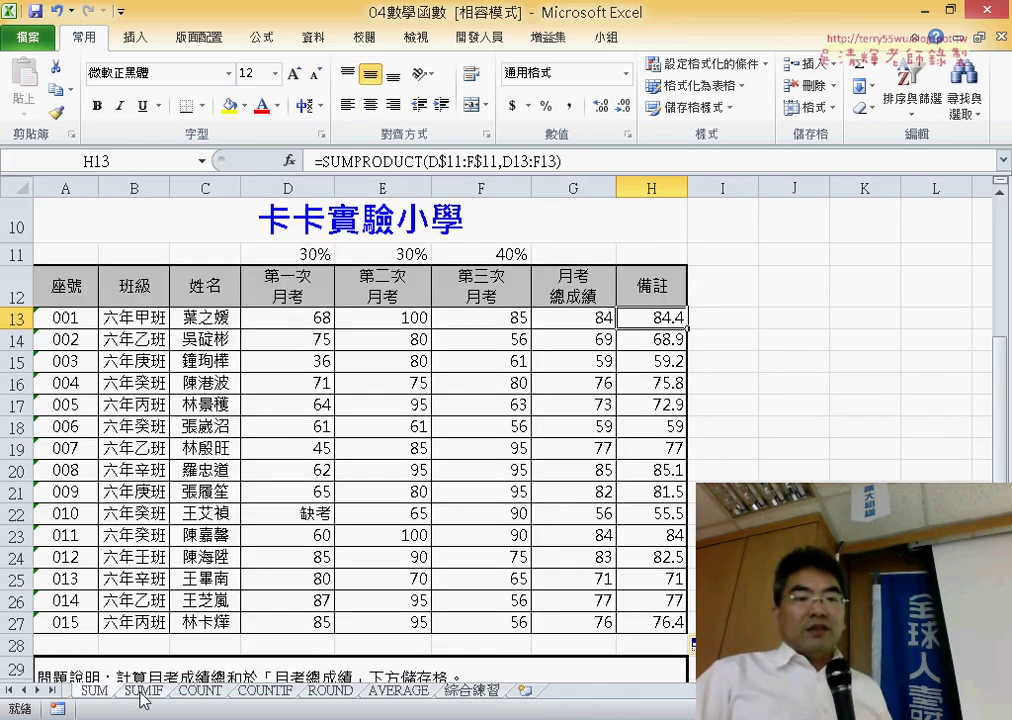
{"action": "left_click", "coordinate": [141, 691]}
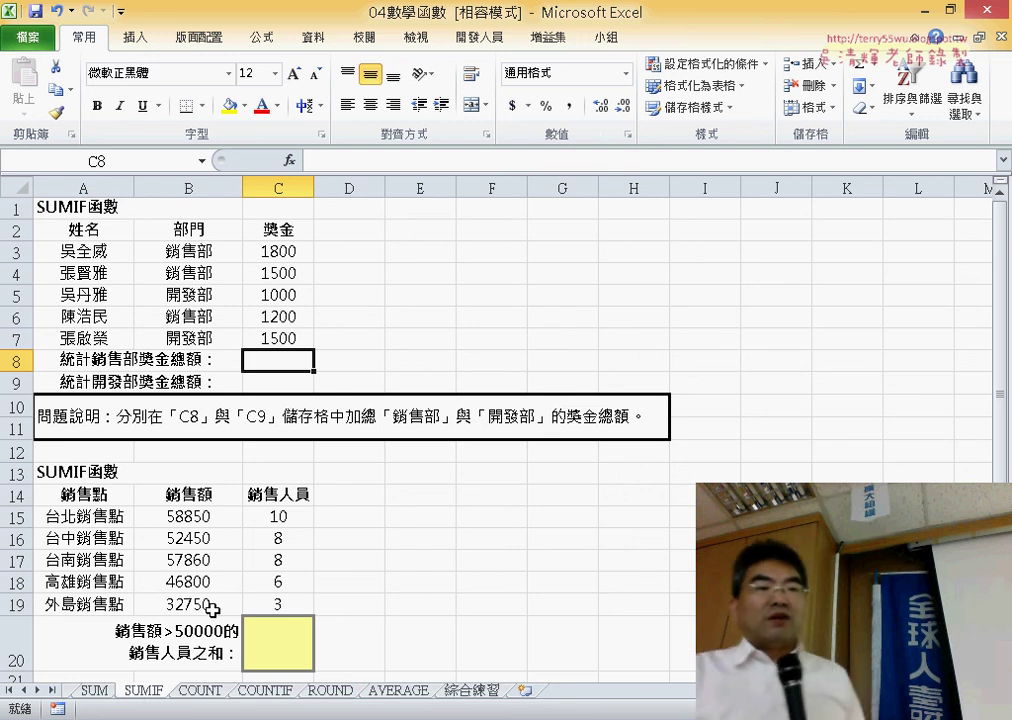